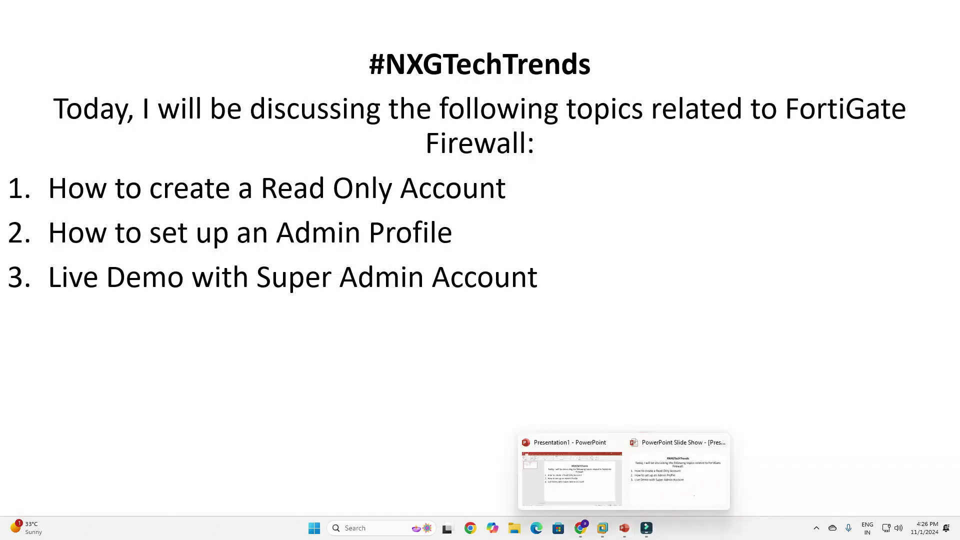
Finish the agenda slide show and bring the FortiGate dashboard back to the front.
left_click(665, 472)
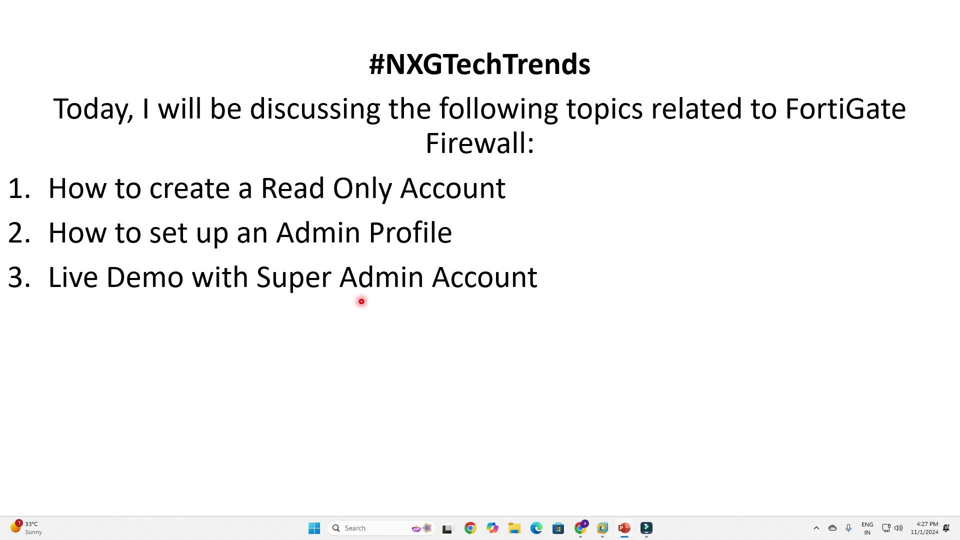
key("super+d")
left_click(580, 527)
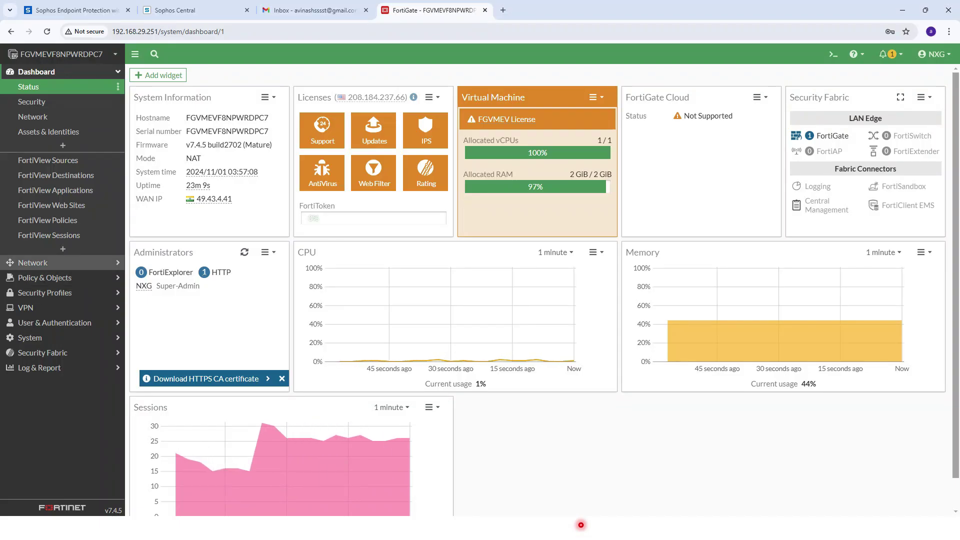
left_click(934, 54)
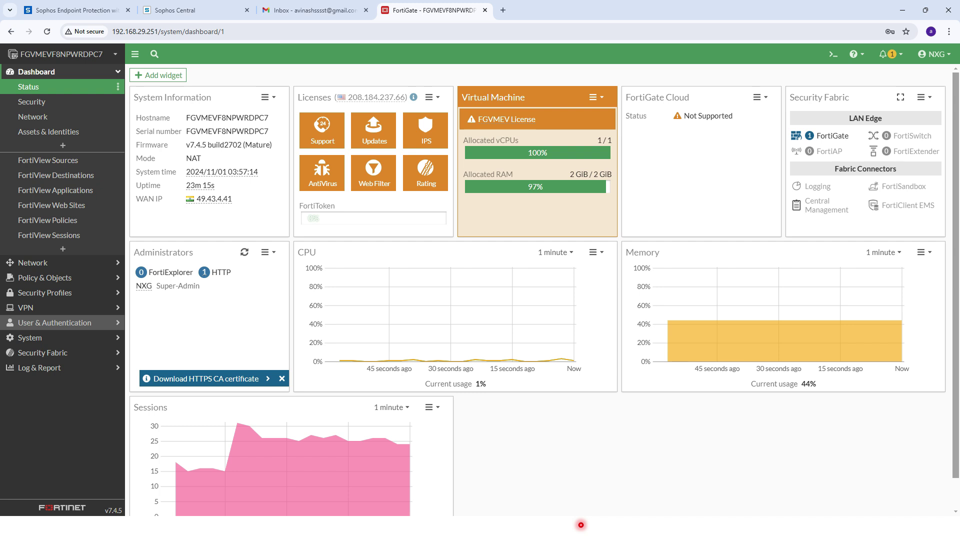
Start a new admin profile from System > Admin Profiles, then open the account menu.
left_click(30, 337)
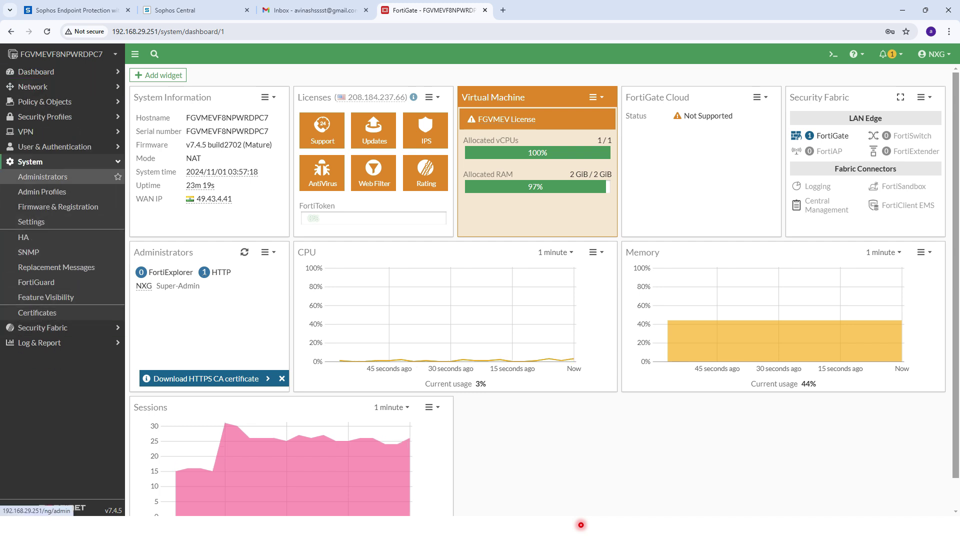
left_click(43, 176)
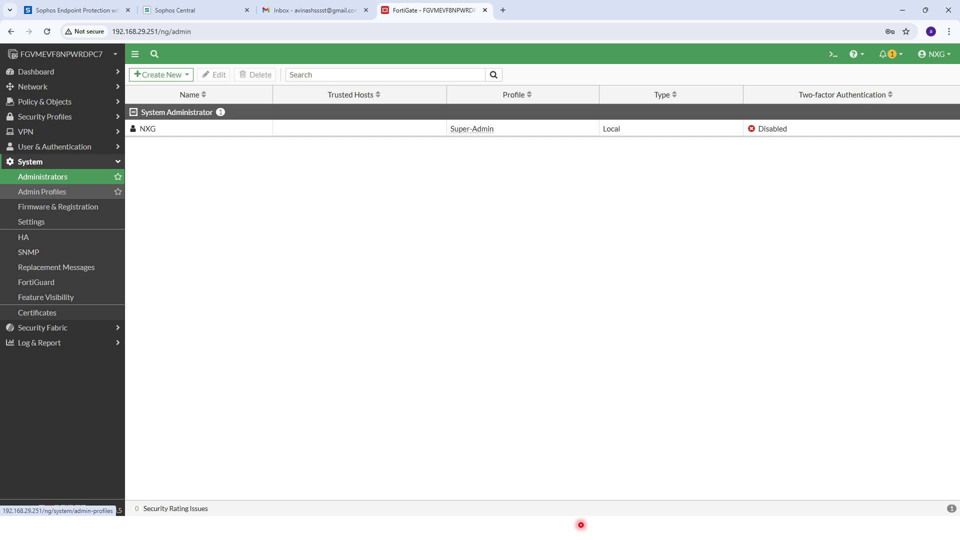
left_click(42, 192)
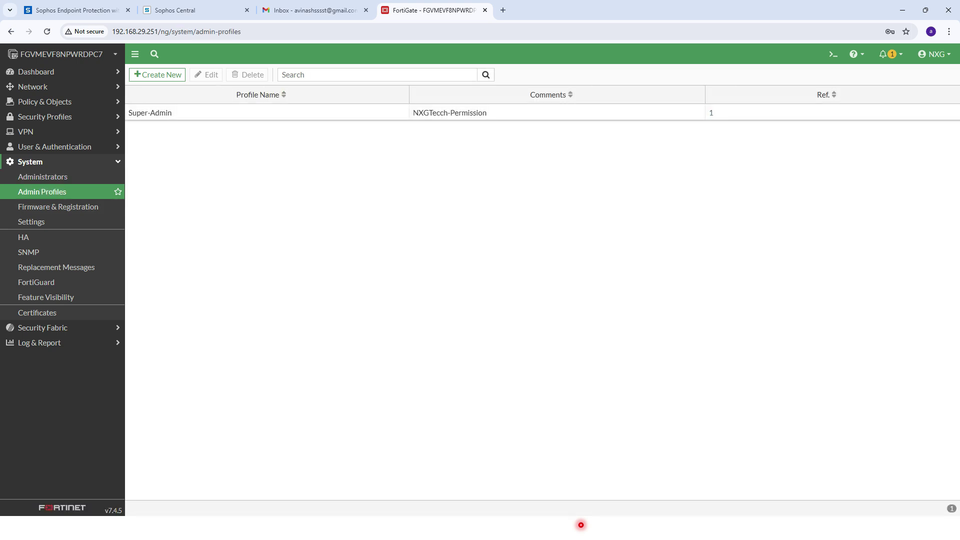
left_click(157, 75)
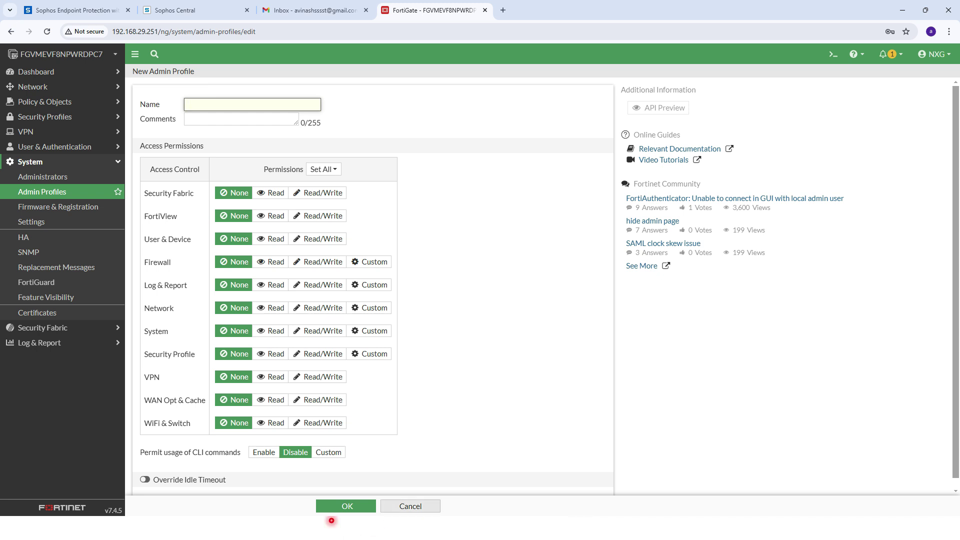
left_click(934, 54)
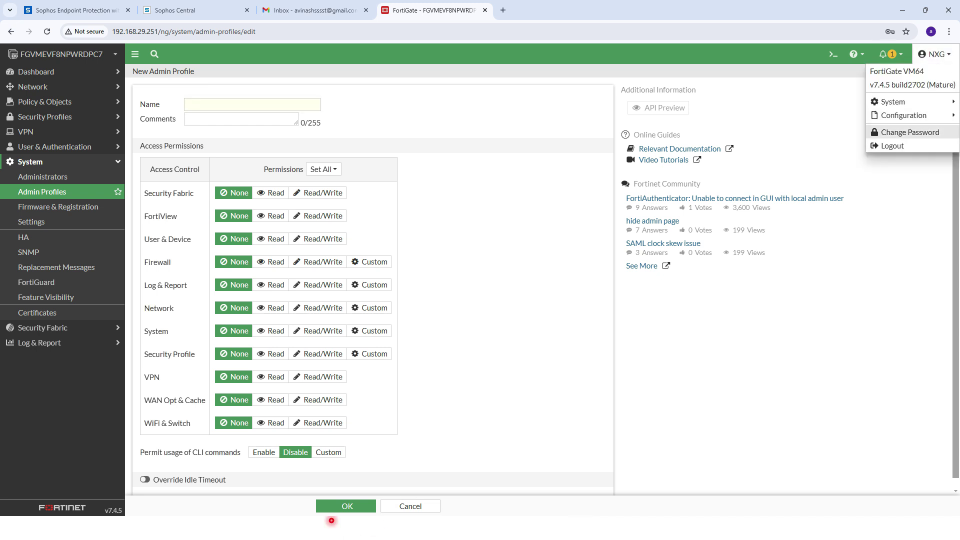
Log out, then log back in as admin, re-entering the mistyped account password.
left_click(892, 146)
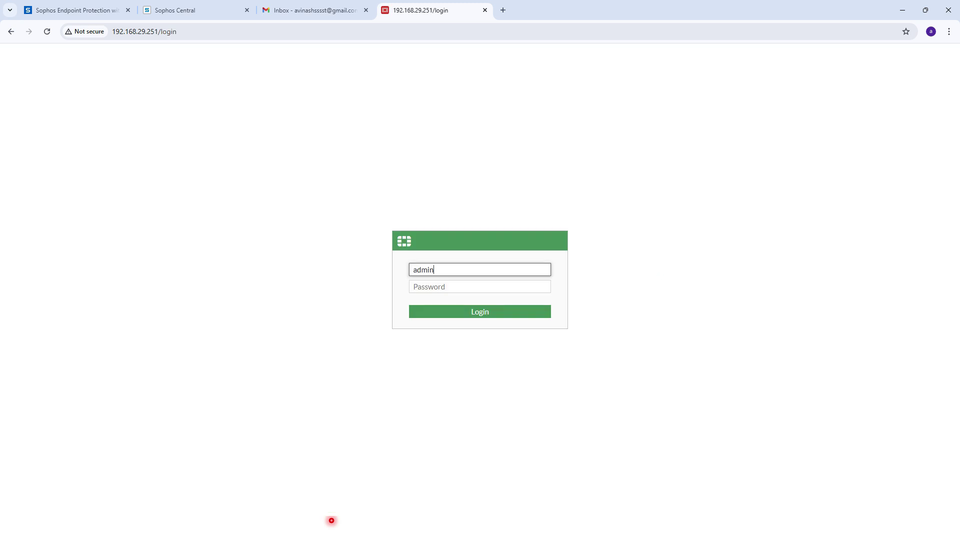
key("Tab")
key("Caps_Lock")
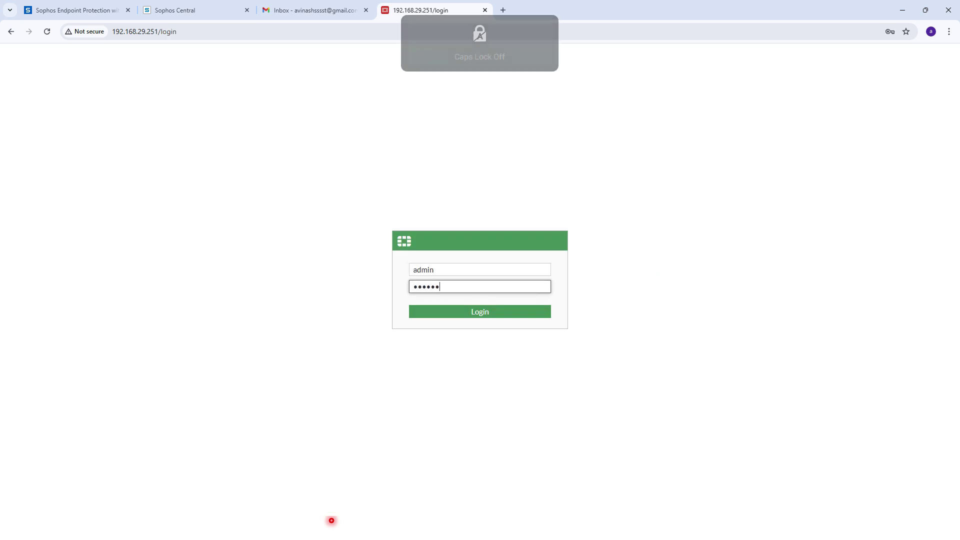
key("Caps_Lock")
key("Return")
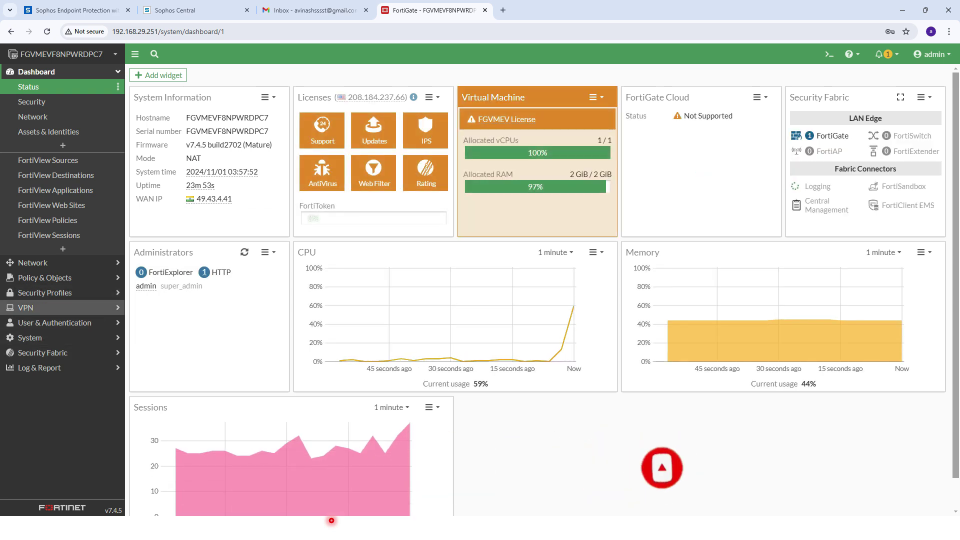
Go through System > Administrators to Admin Profiles and prepare to name a new profile.
left_click(30, 337)
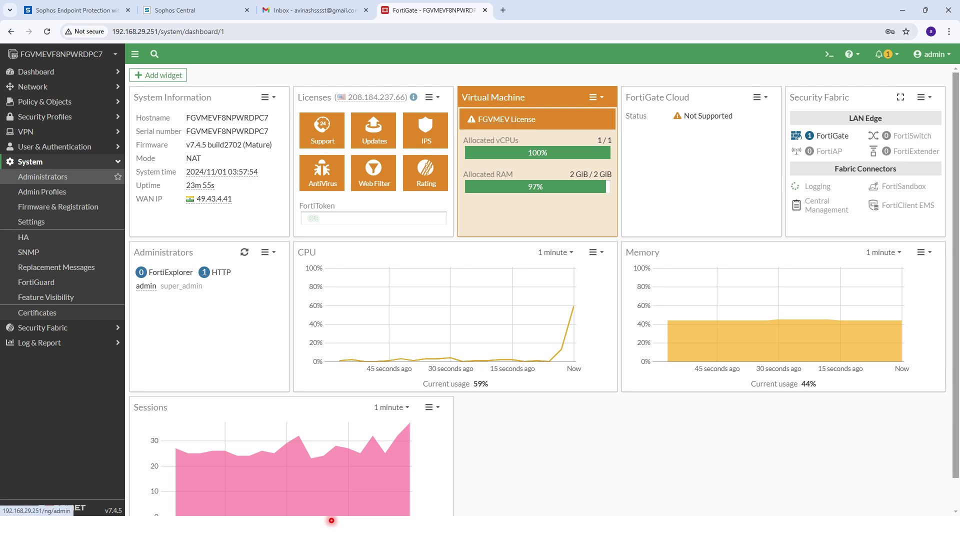
left_click(43, 177)
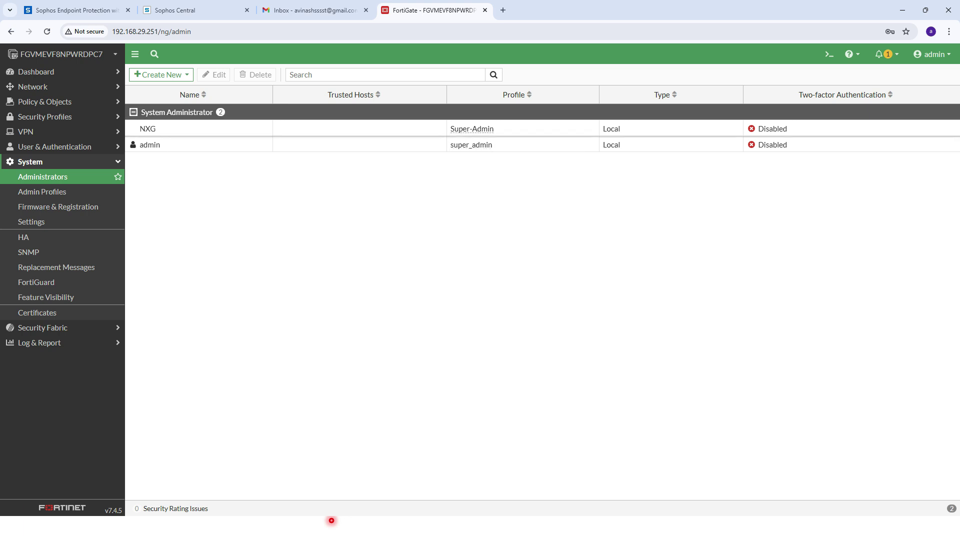
left_click(42, 192)
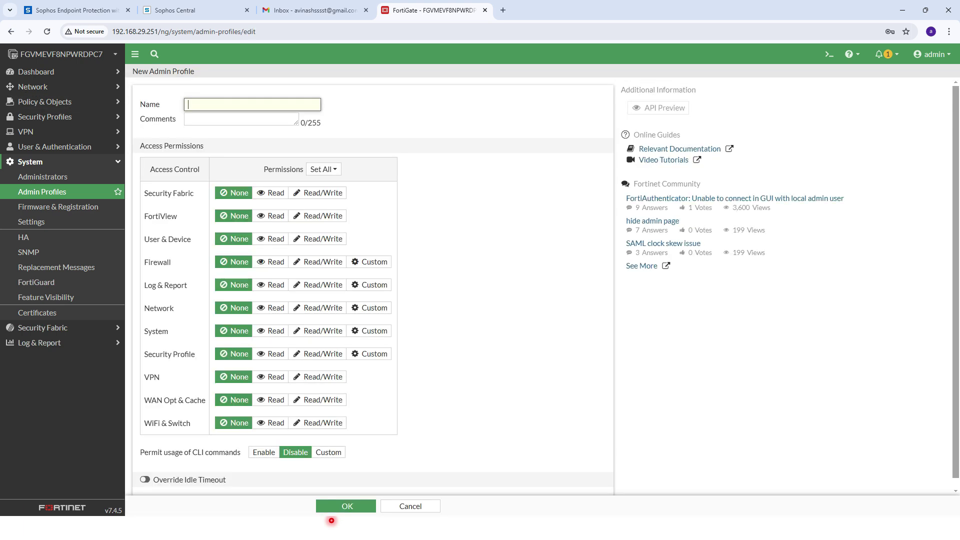
key("Caps_Lock")
key("Caps_Lock")
Enter 'Read-Only-NXG' as the profile name and copy it into the Comments box.
type("r")
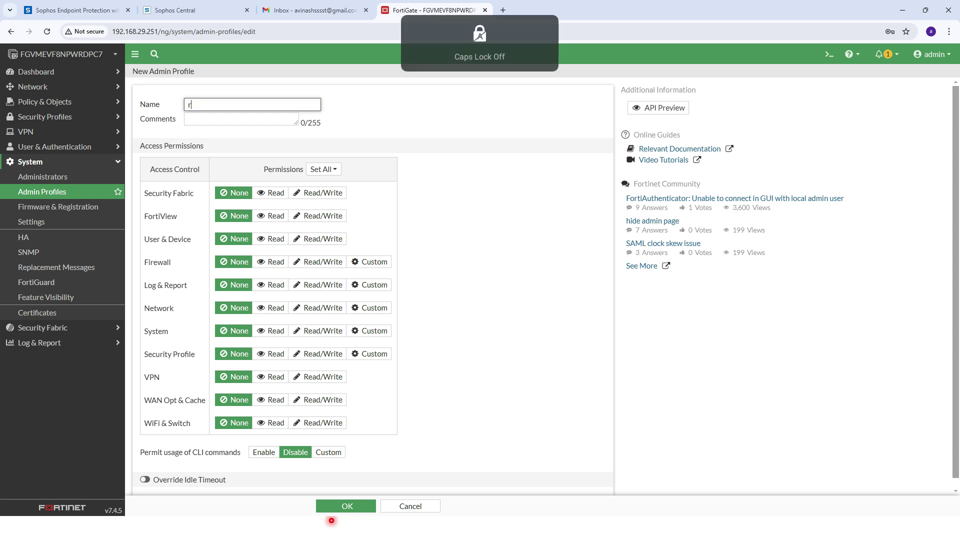
type("EAD")
key("BackSpace")
key("BackSpace")
key("BackSpace")
key("BackSpace")
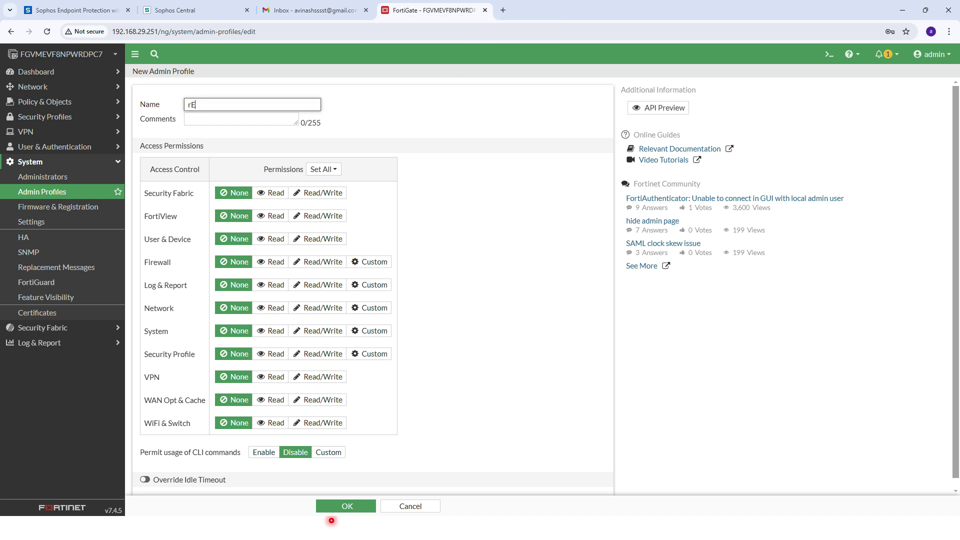
type("R")
key("Caps_Lock")
type("ead-")
key("Caps_Lock")
type("Only")
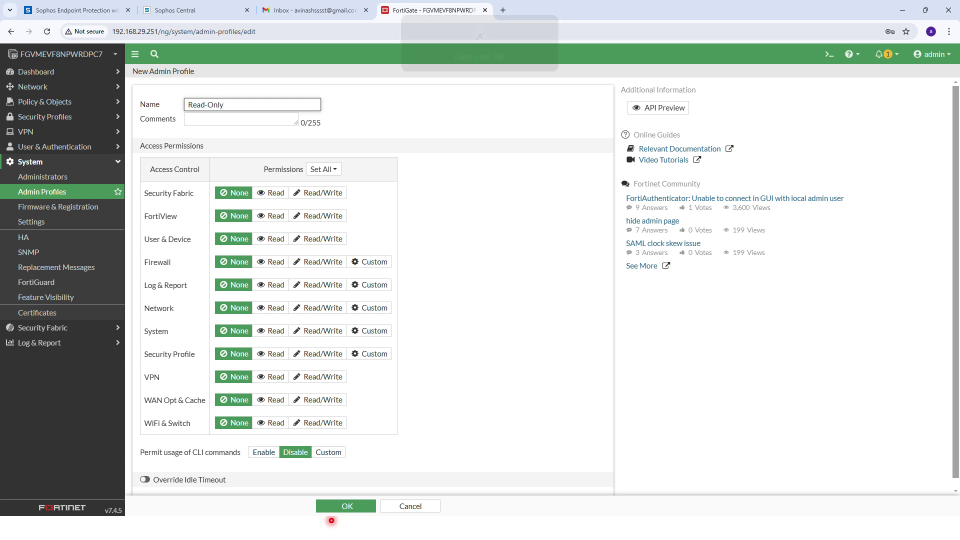
type("-")
key("Caps_Lock")
type("NXG")
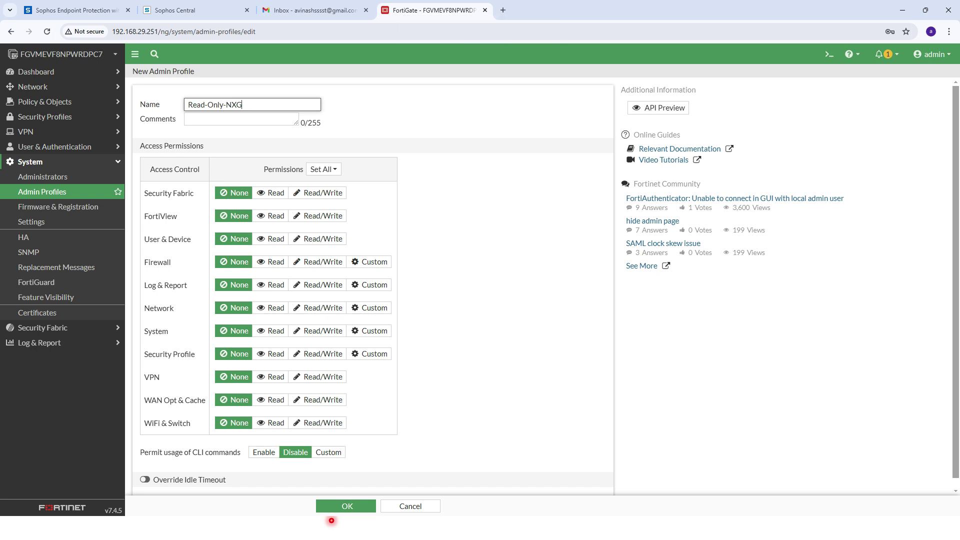
key("ctrl+a")
key("ctrl+c")
key("Tab")
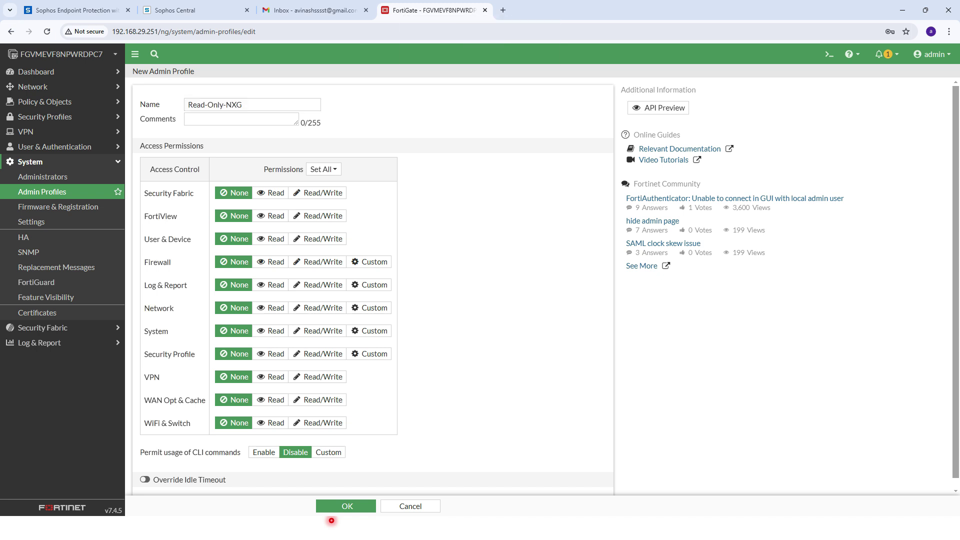
key("ctrl+v")
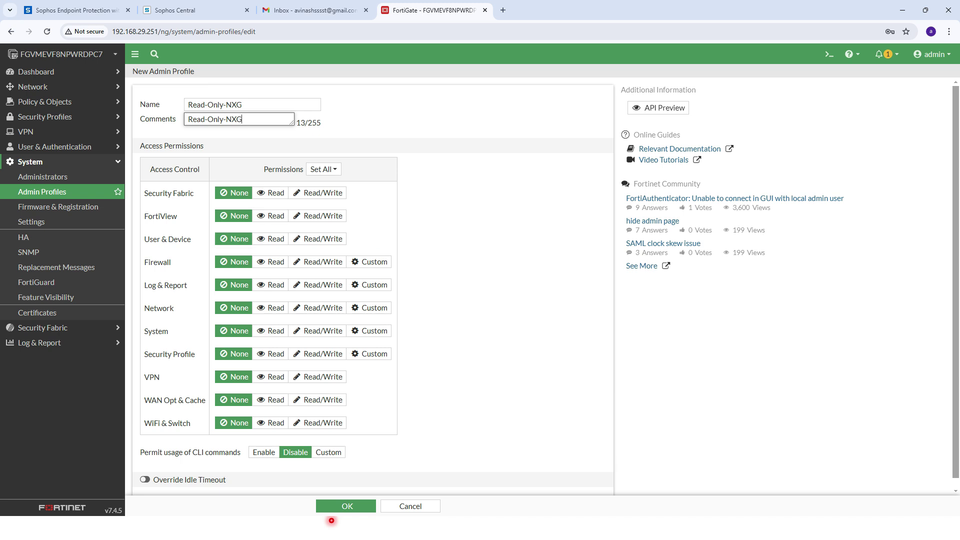
Set Read access on all eleven categories, from Security Fabric through WiFi & Switch.
left_click(270, 192)
left_click(270, 216)
left_click(270, 238)
left_click(270, 261)
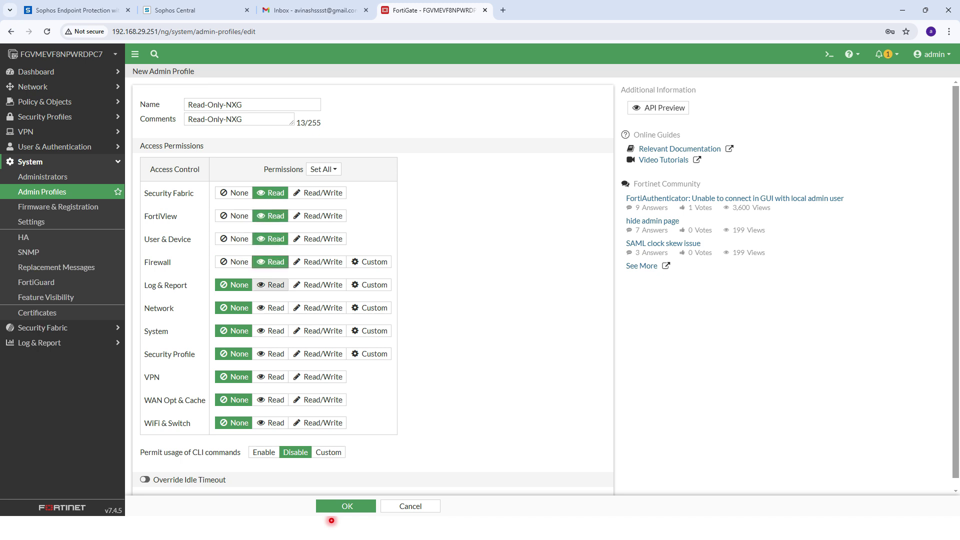
left_click(270, 285)
left_click(270, 307)
left_click(270, 330)
left_click(270, 353)
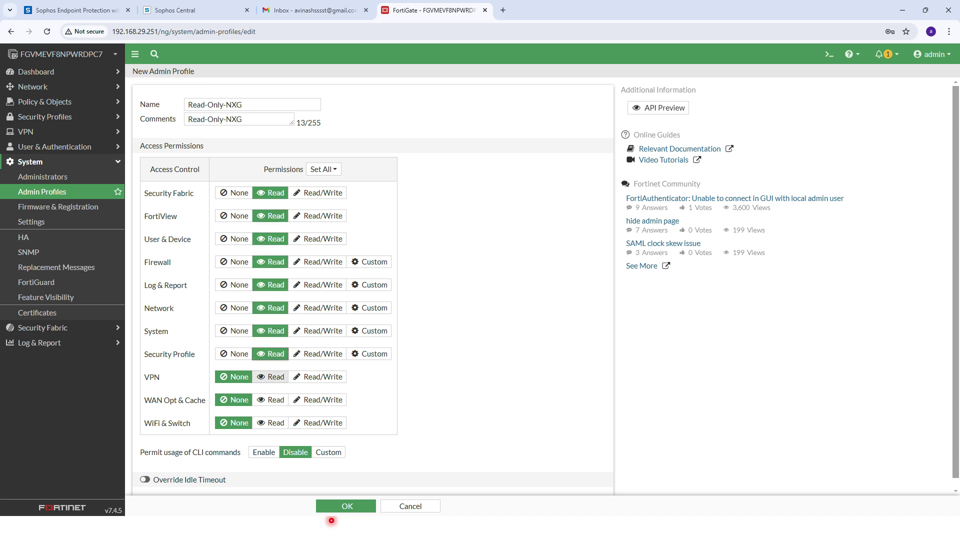
left_click(270, 376)
left_click(270, 399)
left_click(270, 422)
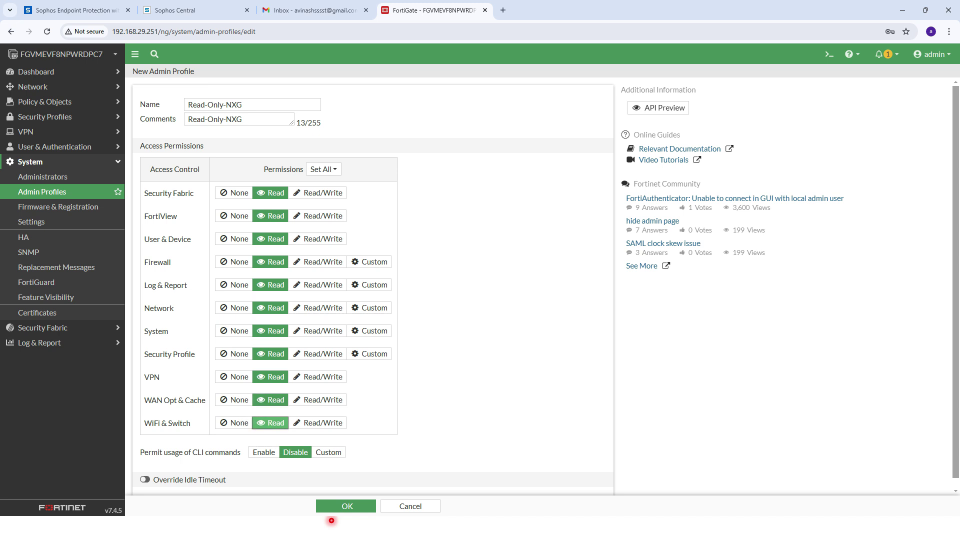
Make Firewall and Log & Report Custom, setting every sub-permission to Read.
left_click(369, 262)
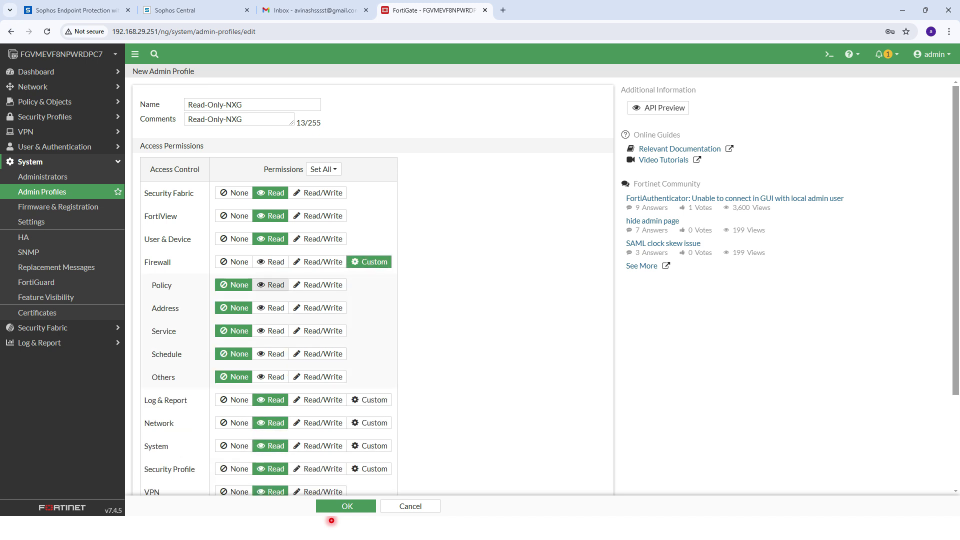
left_click(270, 284)
left_click(270, 308)
left_click(270, 331)
left_click(269, 354)
left_click(270, 376)
scroll(270, 349, "down", 3)
left_click(369, 275)
left_click(270, 298)
left_click(270, 321)
left_click(270, 344)
left_click(270, 367)
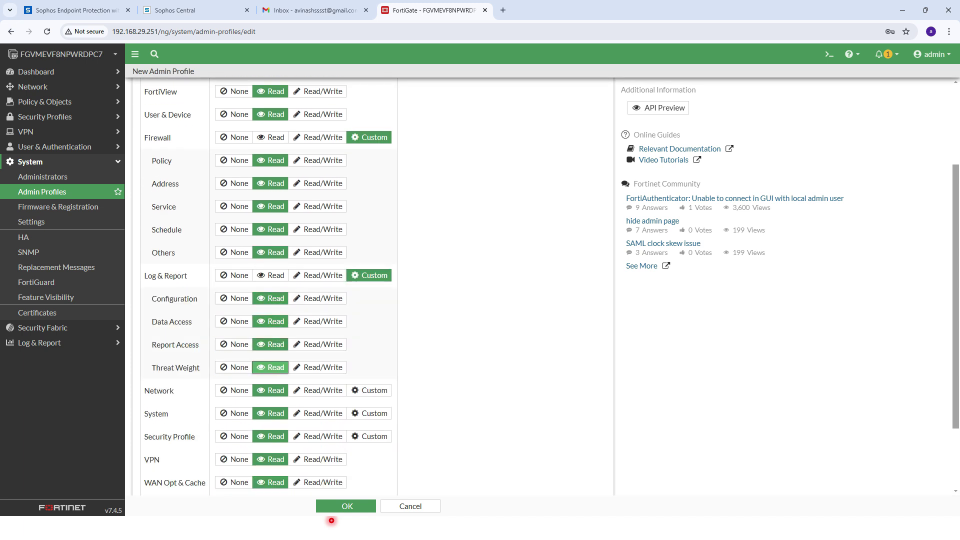
scroll(270, 350, "up", 3)
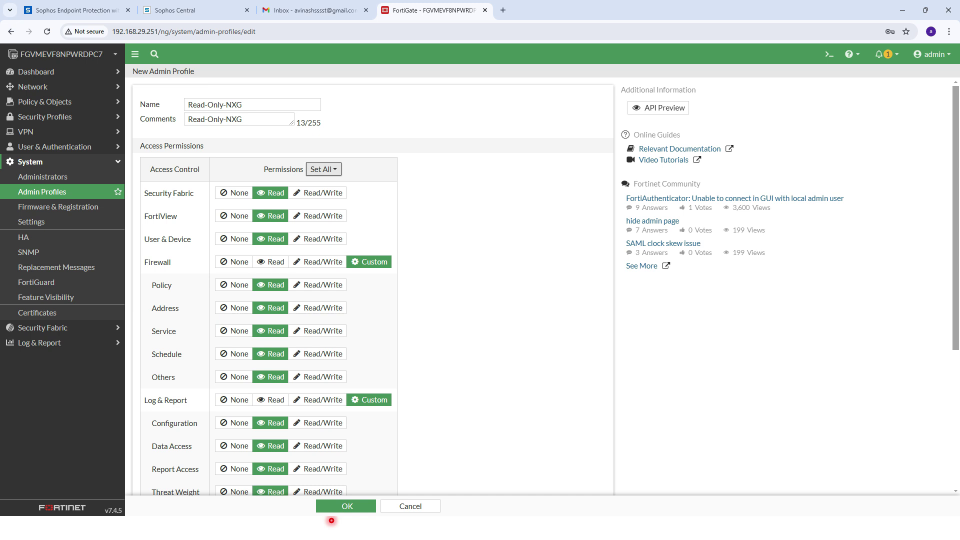
Apply Set All to Read, then give System's Administrator Users, FortiGuard Updates, Configuration and Maintenance Read.
left_click(323, 169)
left_click(330, 196)
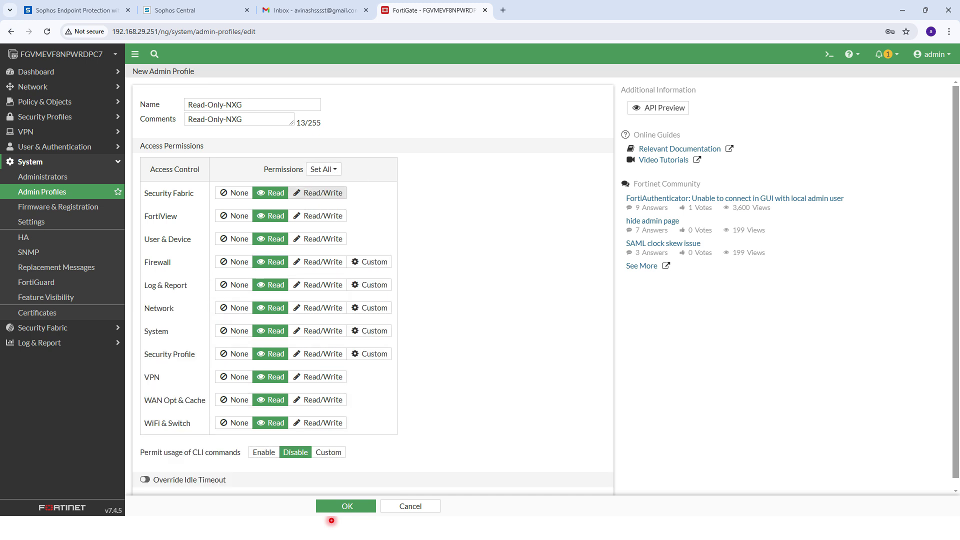
left_click(324, 169)
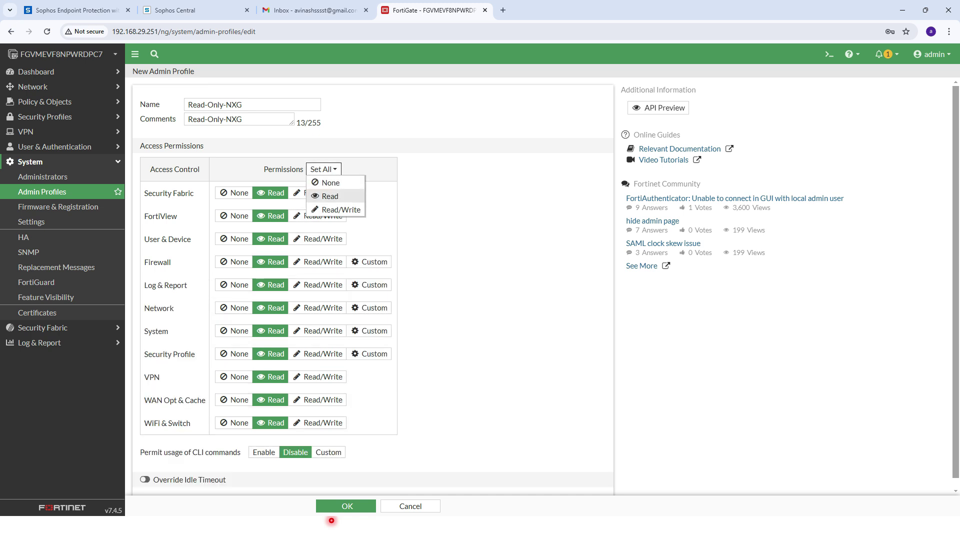
left_click(330, 196)
left_click(369, 262)
scroll(370, 321, "down", 2)
left_click(369, 322)
scroll(370, 321, "down", 2)
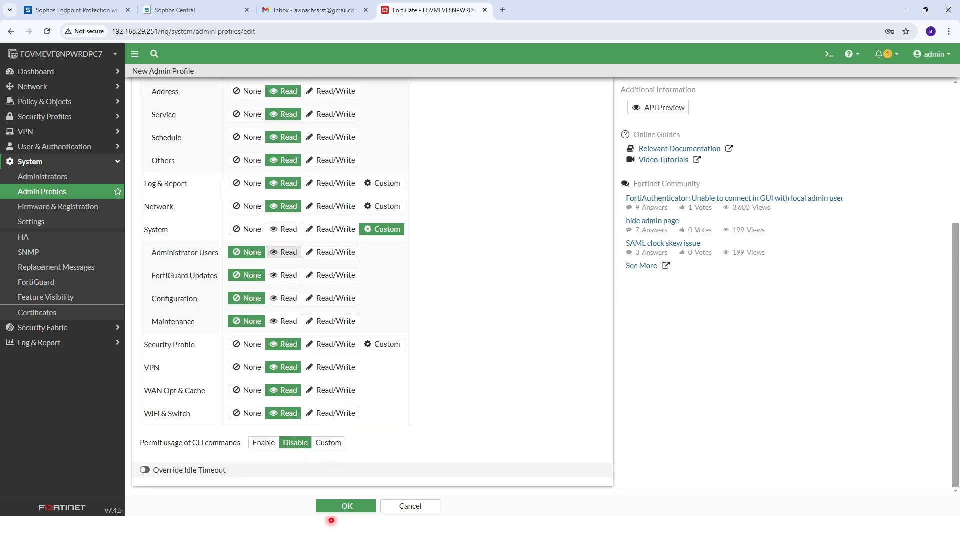
left_click(283, 252)
left_click(284, 275)
left_click(284, 298)
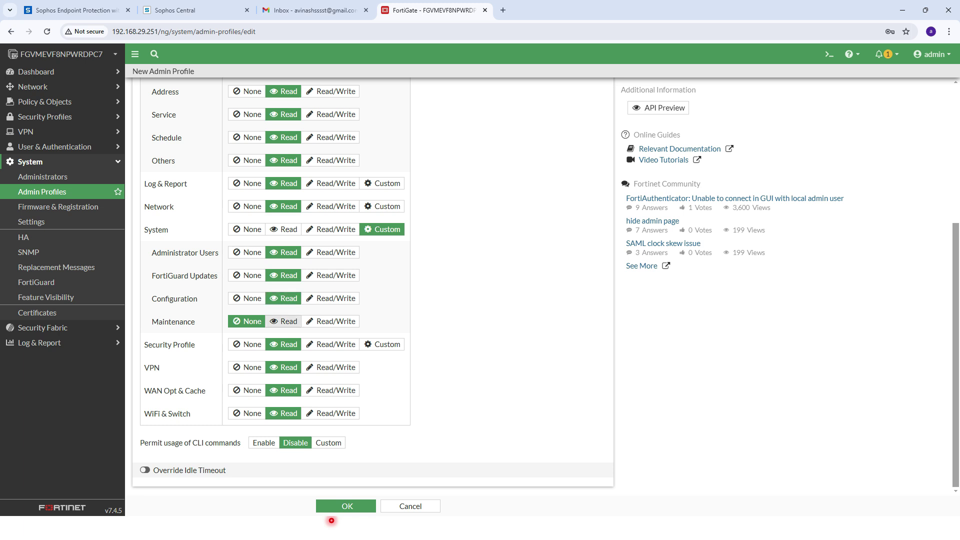
left_click(284, 321)
Return Security Profile, Log & Report, System and Firewall to plain Read access.
left_click(383, 344)
left_click(299, 344)
scroll(331, 520, "up", 2)
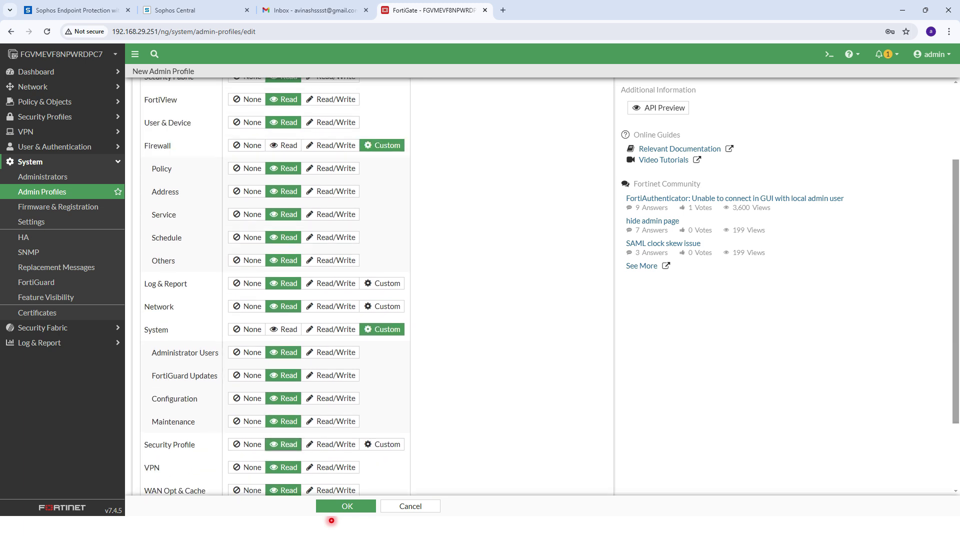
left_click(382, 283)
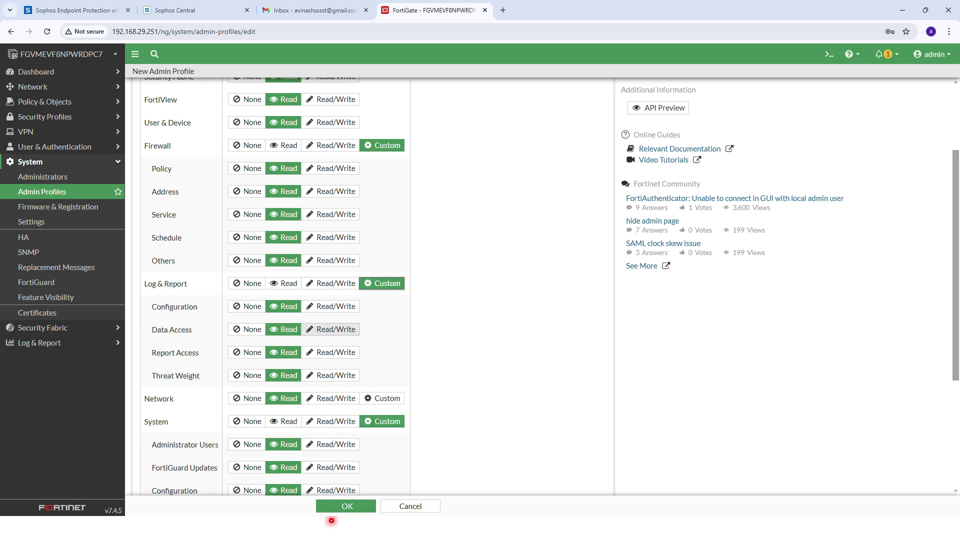
left_click(285, 283)
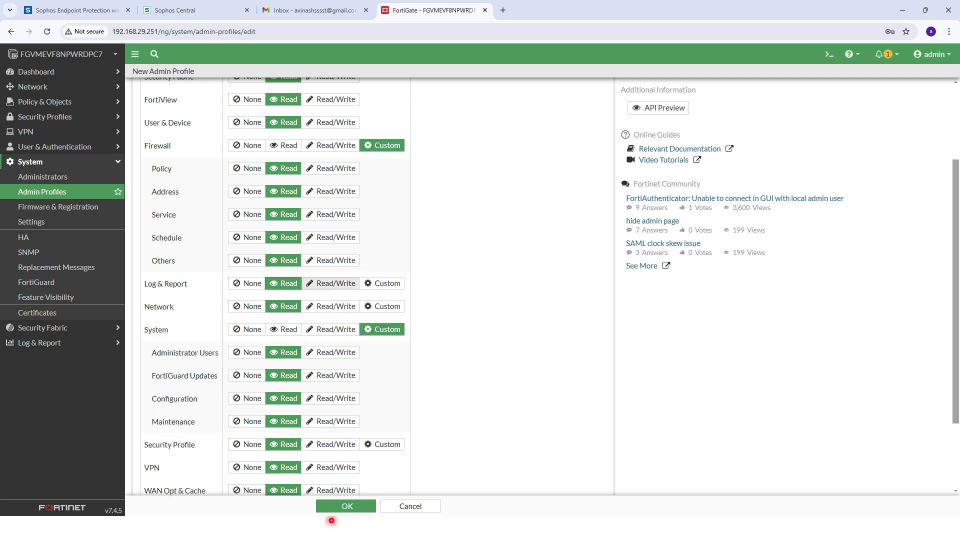
scroll(285, 283, "down", 2)
left_click(283, 229)
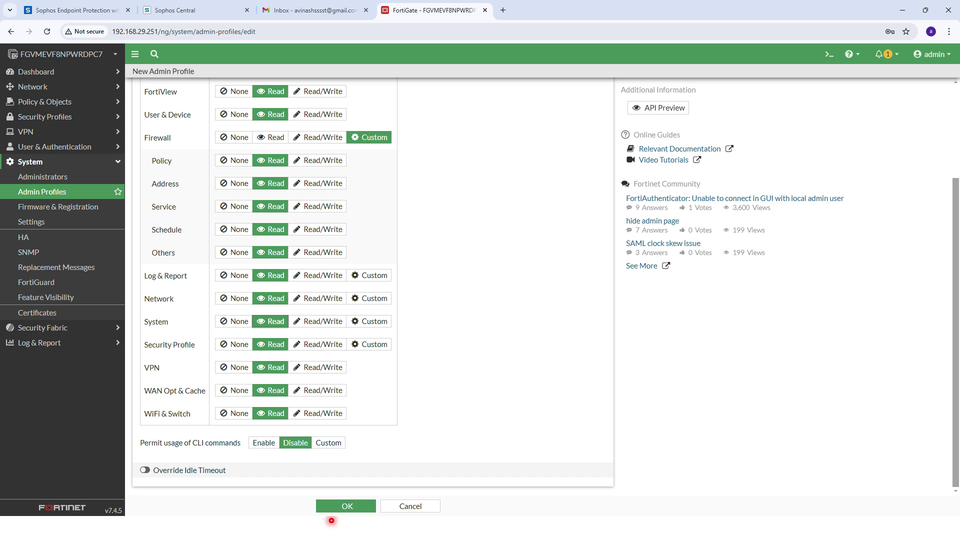
scroll(315, 252, "up", 3)
left_click(270, 237)
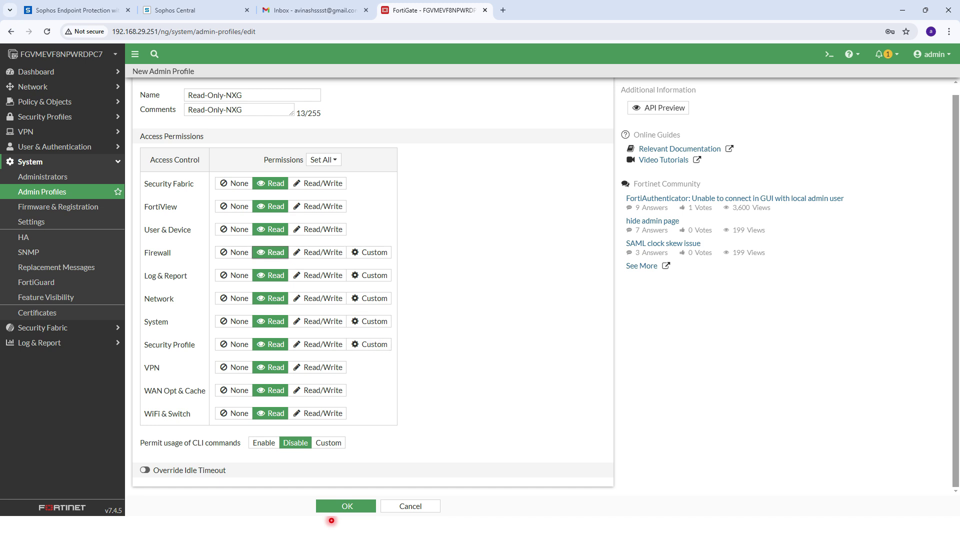
Enable CLI command usage, save the Read-Only-NXG profile, and go to Administrators.
left_click(263, 443)
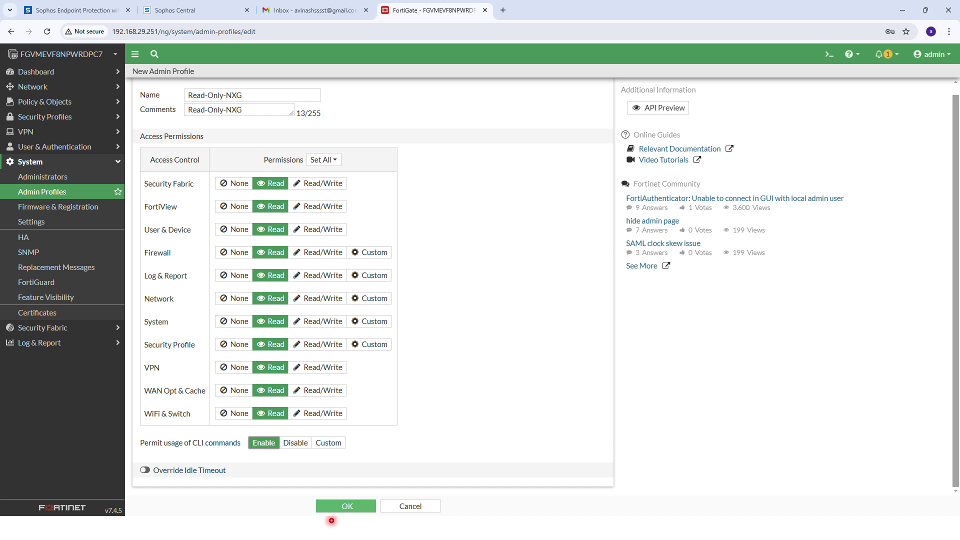
left_click(332, 508)
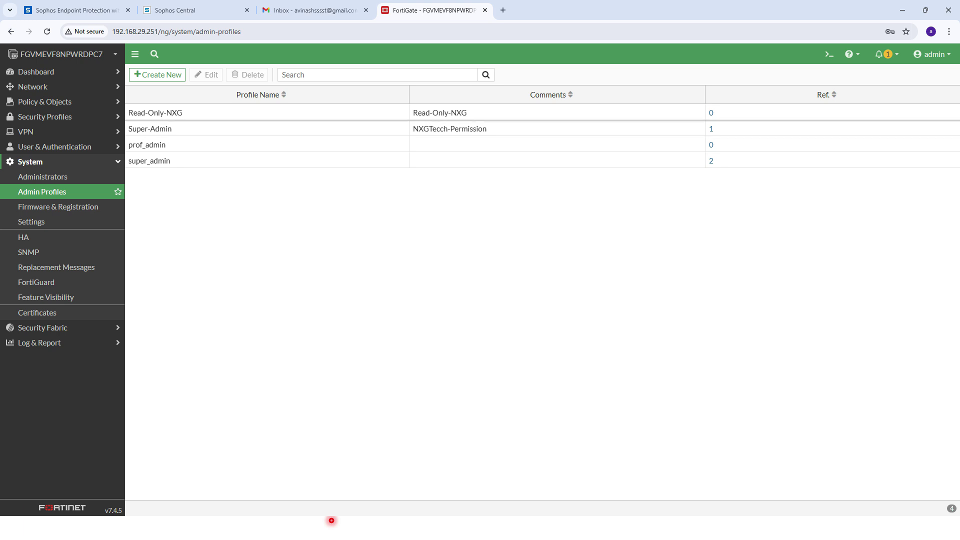
left_click(43, 177)
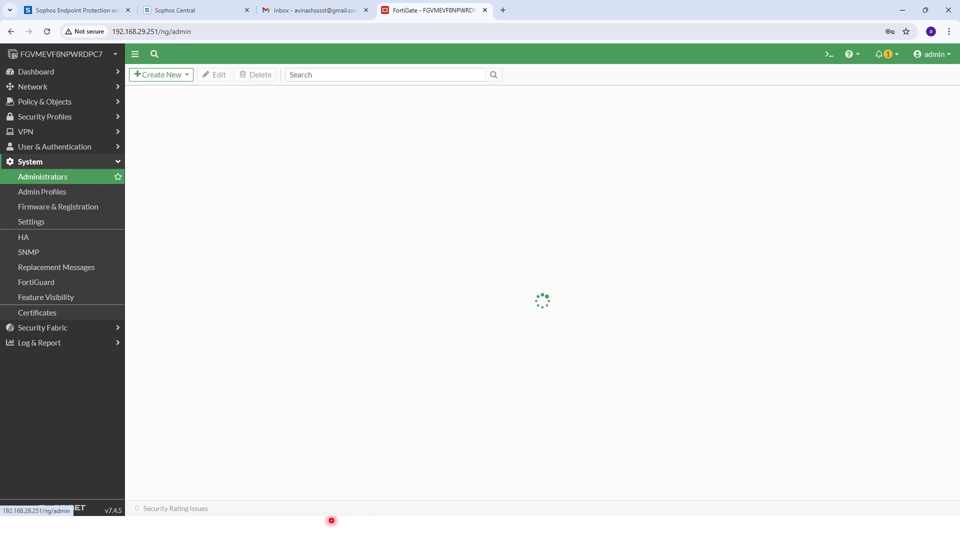
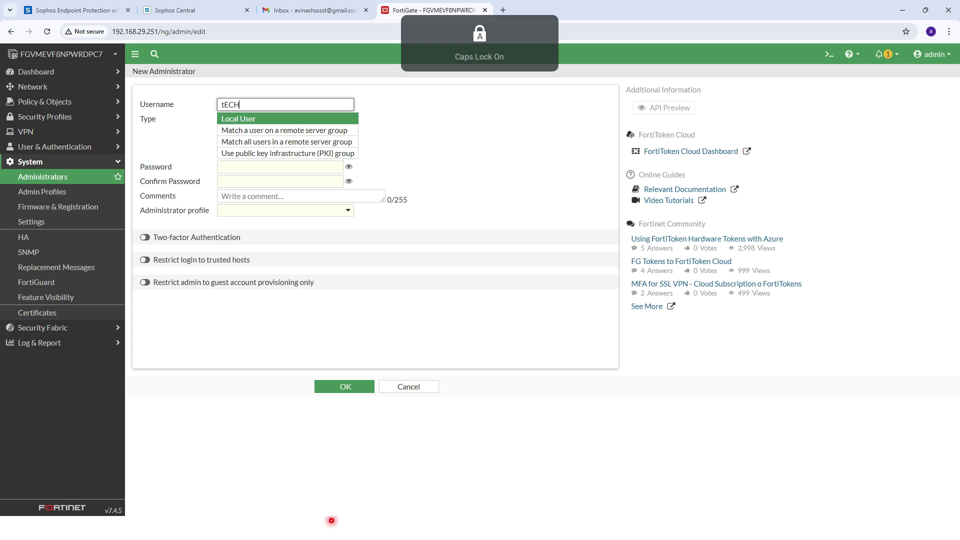
Replace the wrongly capitalised username with 'TechTrends'.
key("ctrl+a")
key("BackSpace")
type("T")
key("Caps_Lock")
type("ech")
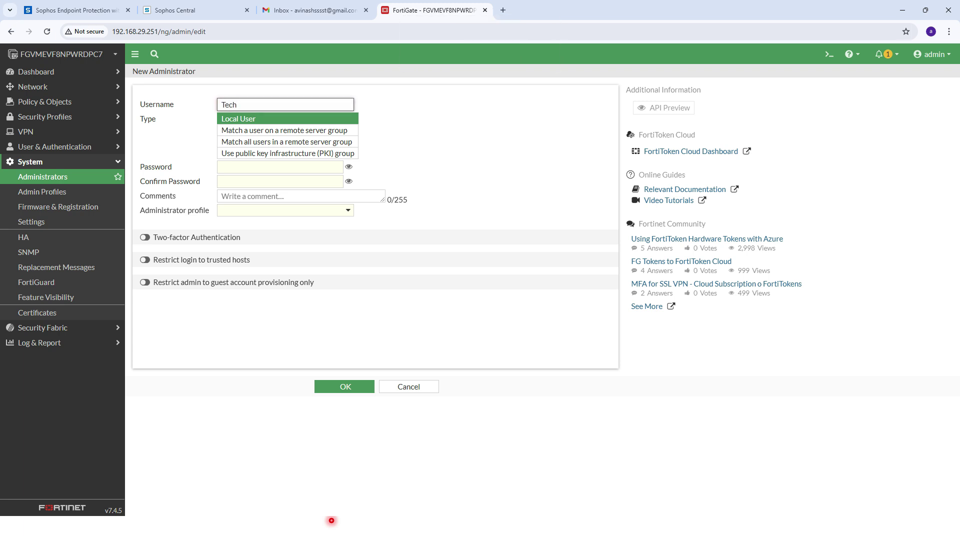
type("Trends")
key("Tab")
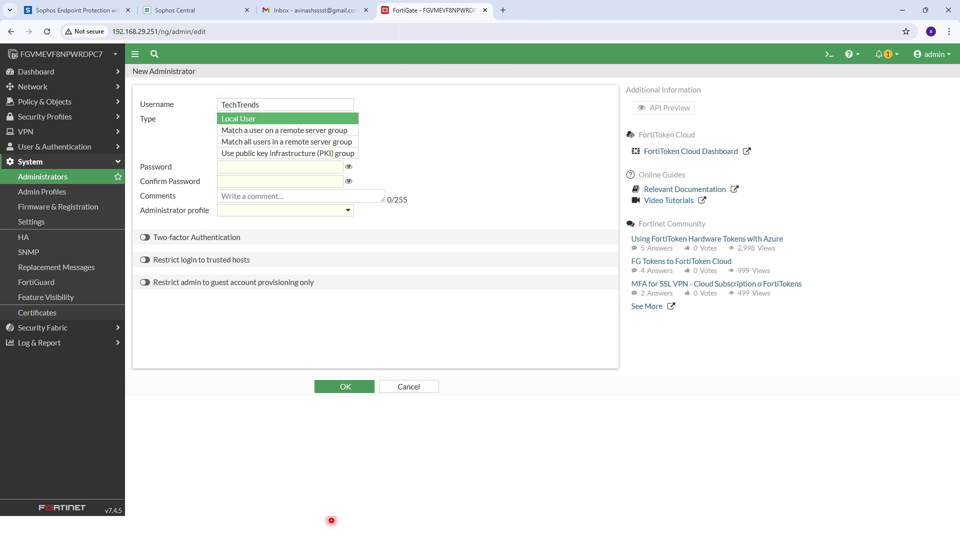
Fill in the administrator's password and its confirmation.
key("Tab")
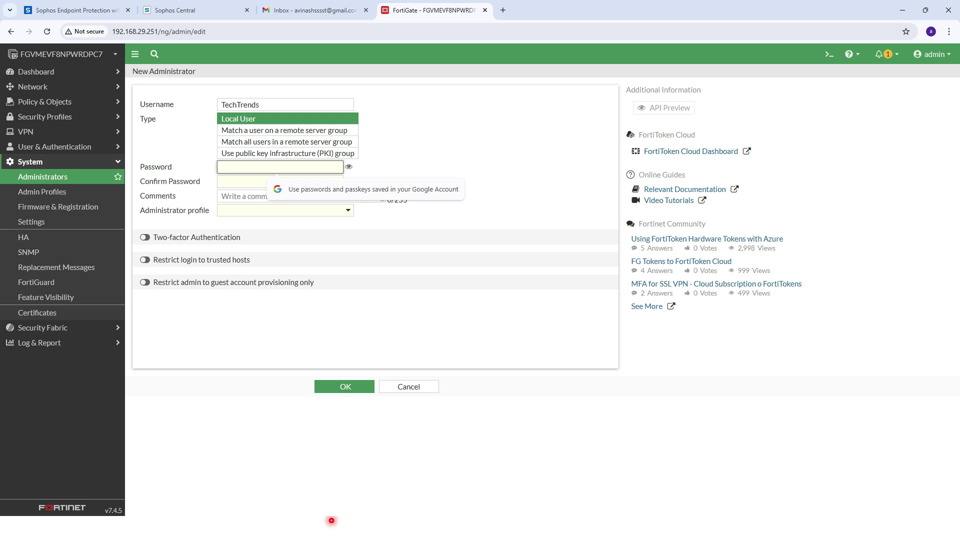
key("Caps_Lock")
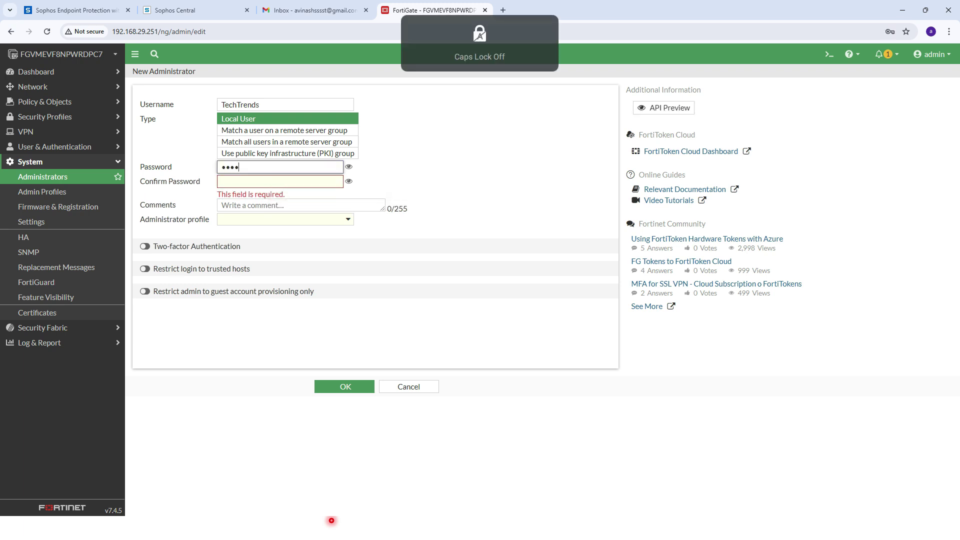
key("Tab")
key("Caps_Lock")
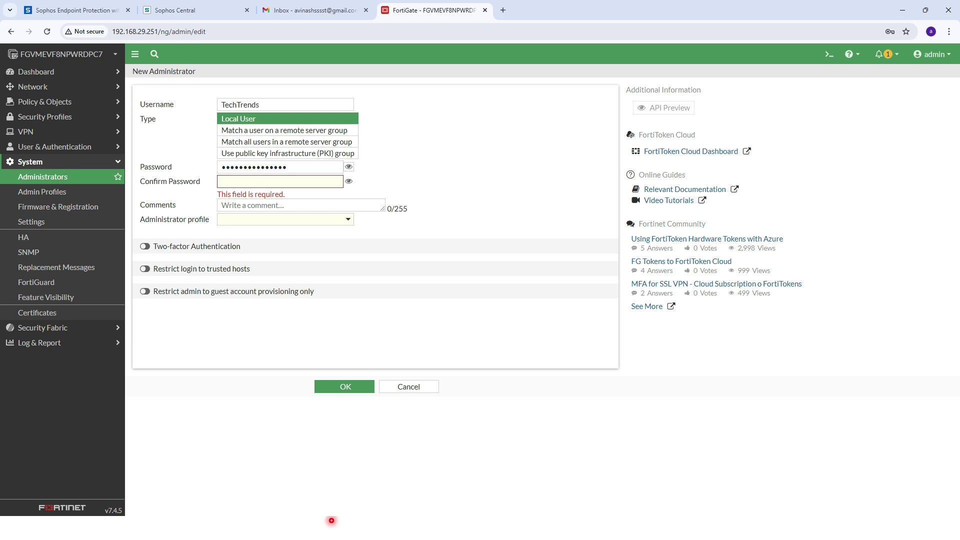
key("Tab")
key("Caps_Lock")
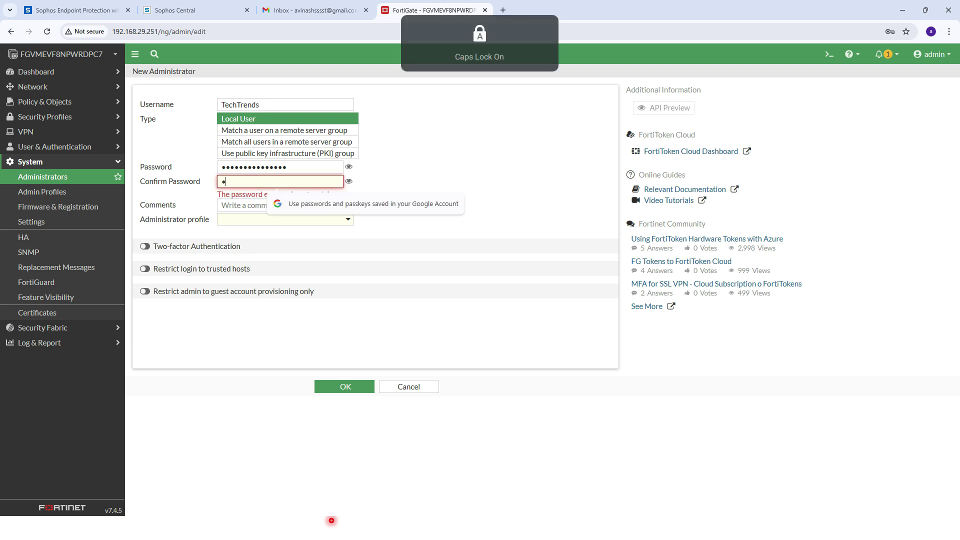
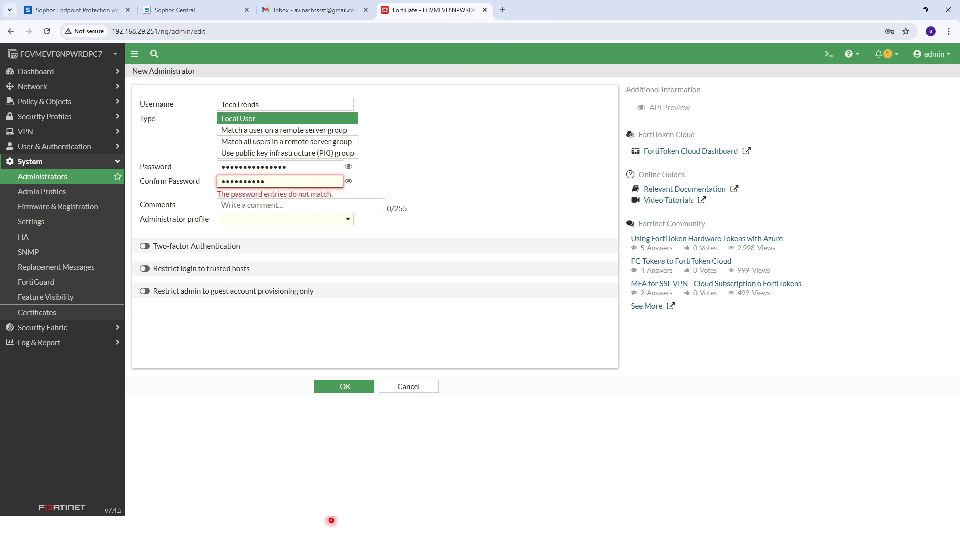
Enter 'Only Read' as the administrator's comment.
key("Tab")
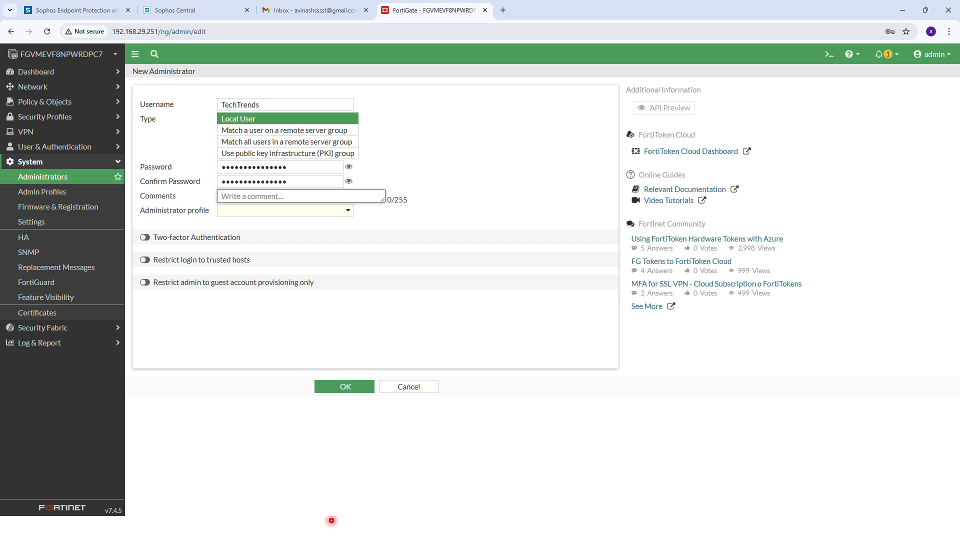
key("Caps_Lock")
type("O")
key("Caps_Lock")
type("nly")
key("Caps_Lock")
type("R")
key("Caps_Lock")
type("ead")
left_click(331, 520)
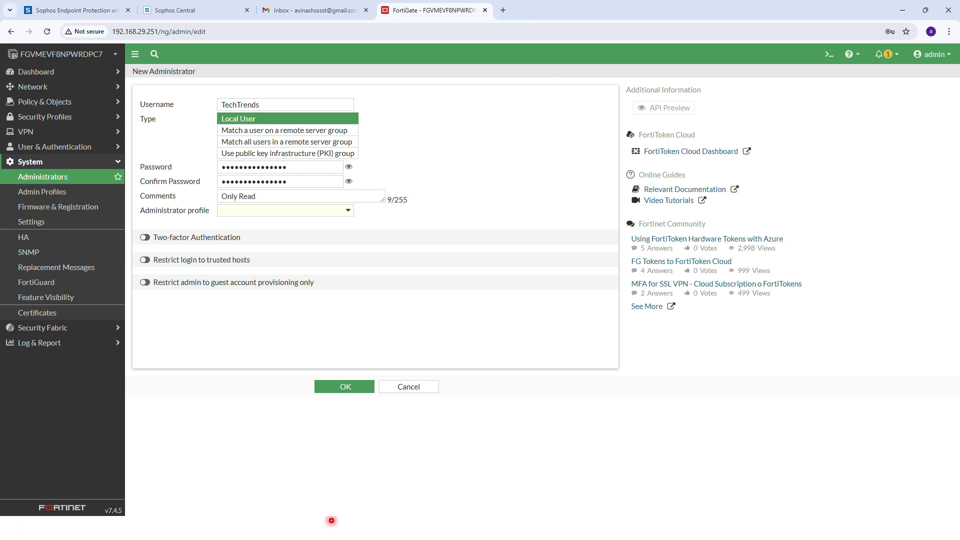
Choose Read-Only-NXG as the administrator profile and save the TechTrends account.
key("Tab")
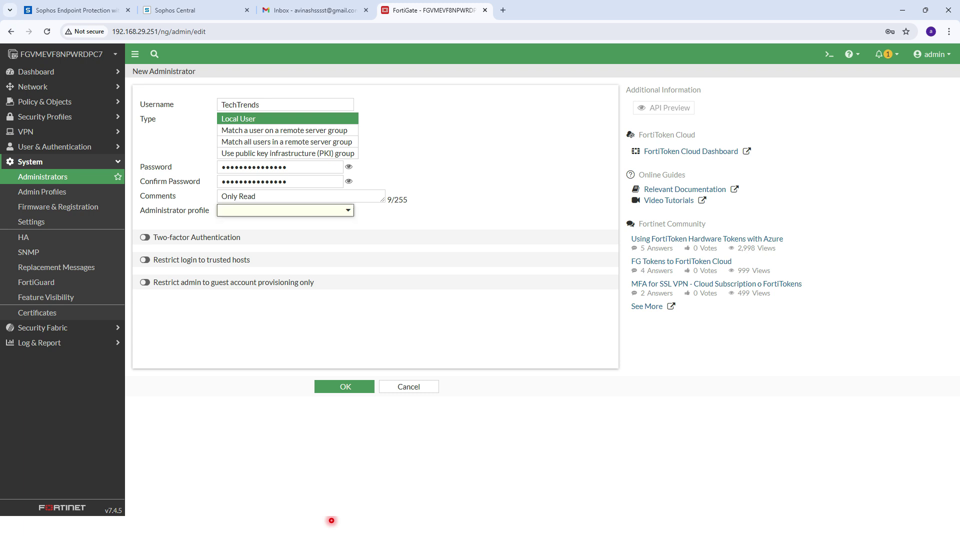
key("Return")
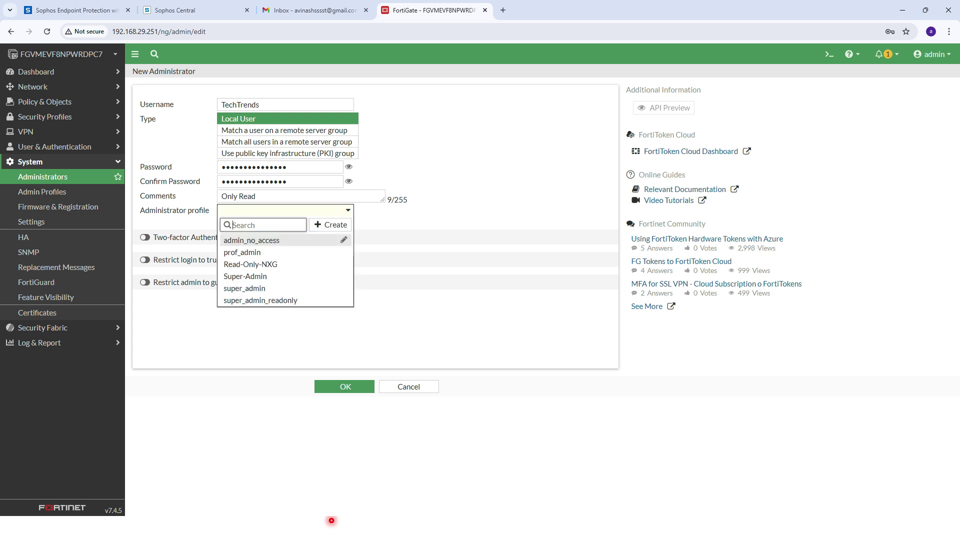
key("Down")
key("Down")
key("Down")
key("Down")
key("Down")
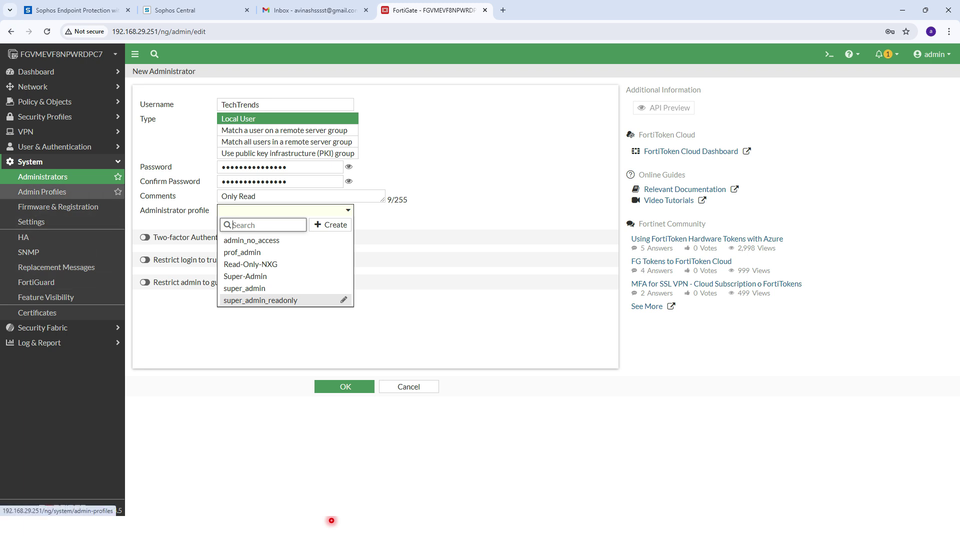
key("Down")
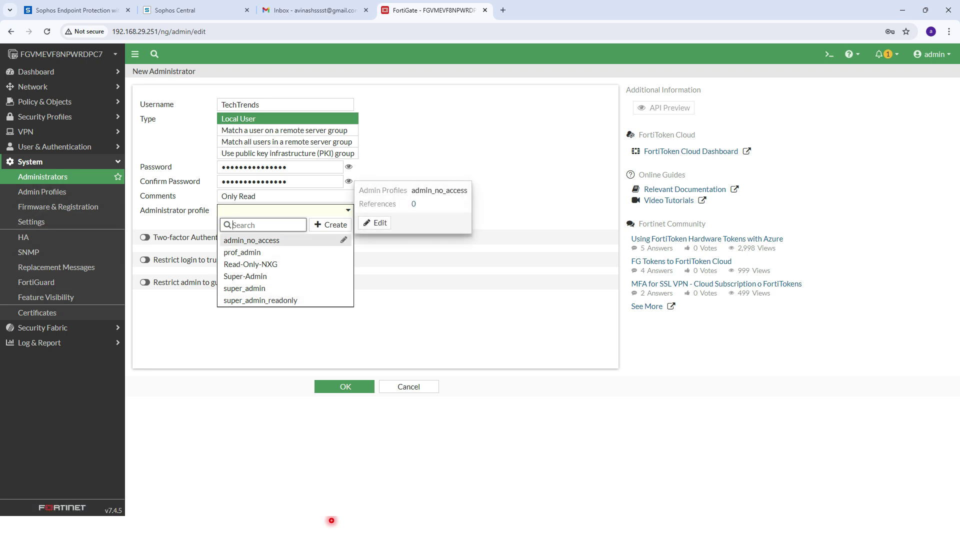
key("Down")
key("Down")
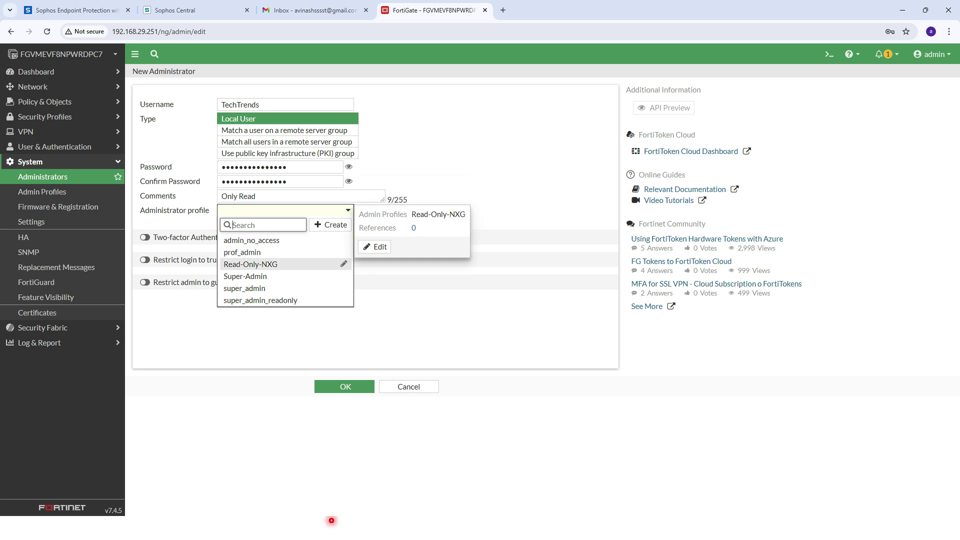
key("Return")
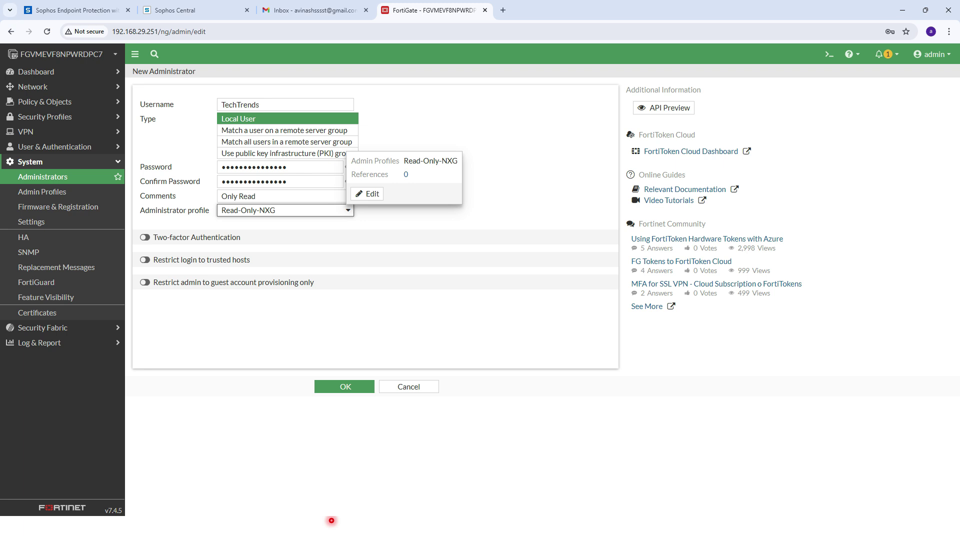
key("Return")
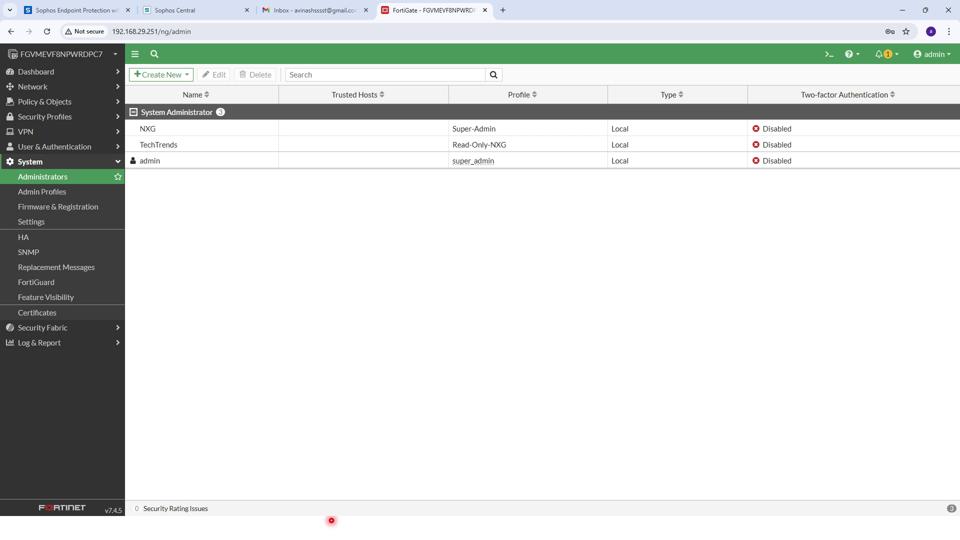
Log out of the current session and enter the TechTrends username at the login screen.
left_click(933, 54)
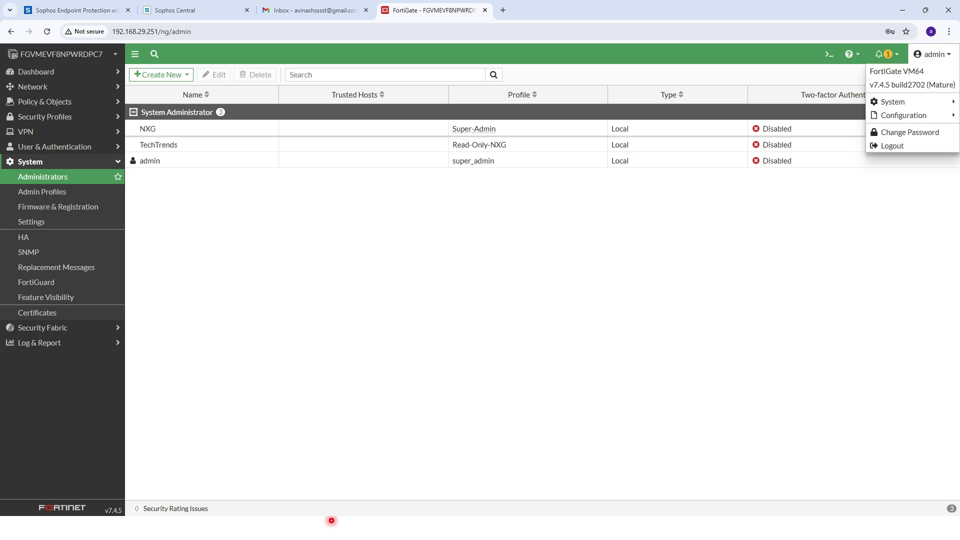
left_click(889, 145)
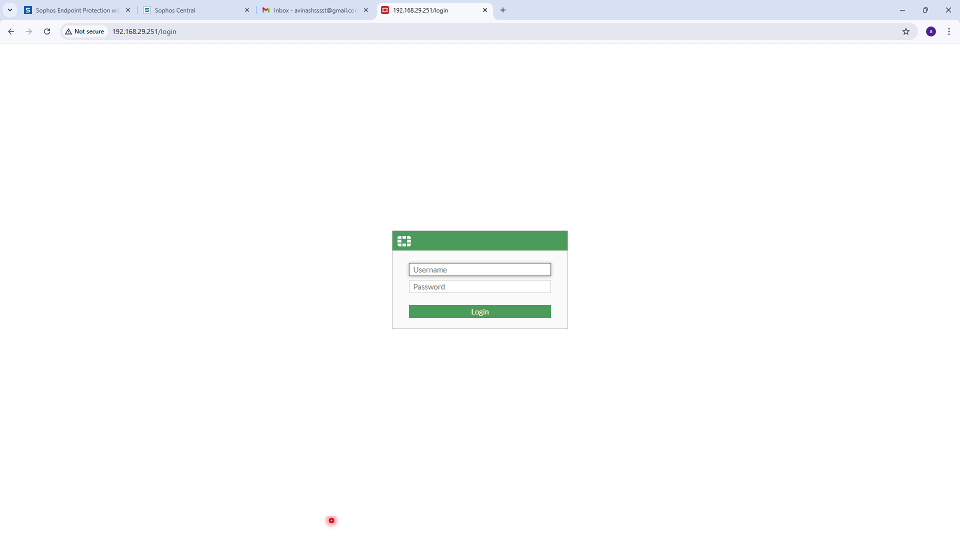
key("Caps_Lock")
type("T")
key("Caps_Lock")
type("ech")
key("Caps_Lock")
type("T")
key("Caps_Lock")
type("ren")
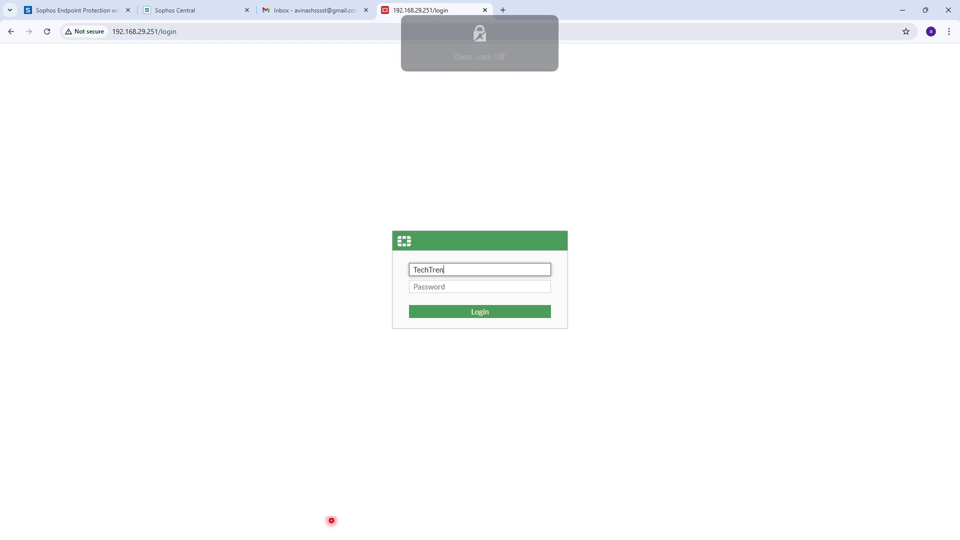
type("dds")
key("Tab")
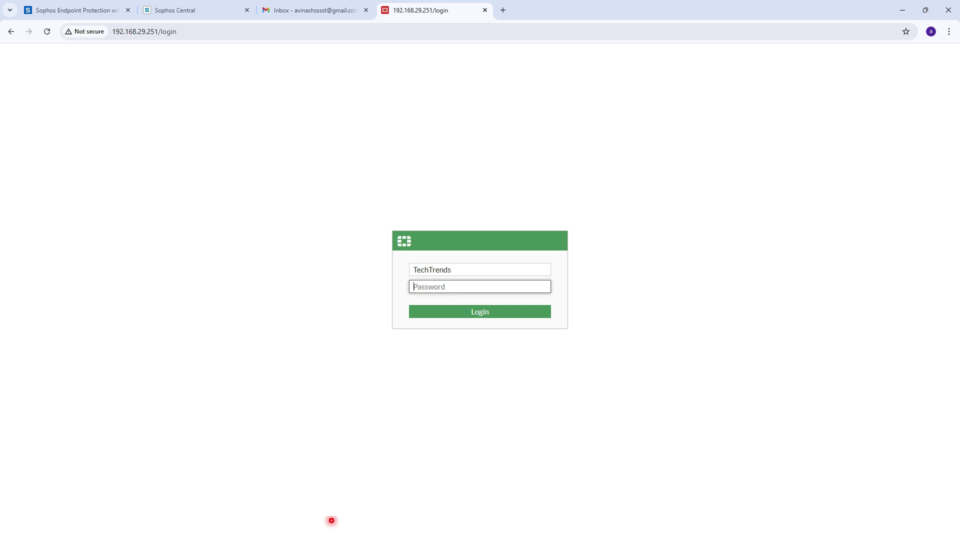
Enter the TechTrends account password, correcting a mistake, and sign in.
key("Caps_Lock")
key("Caps_Lock")
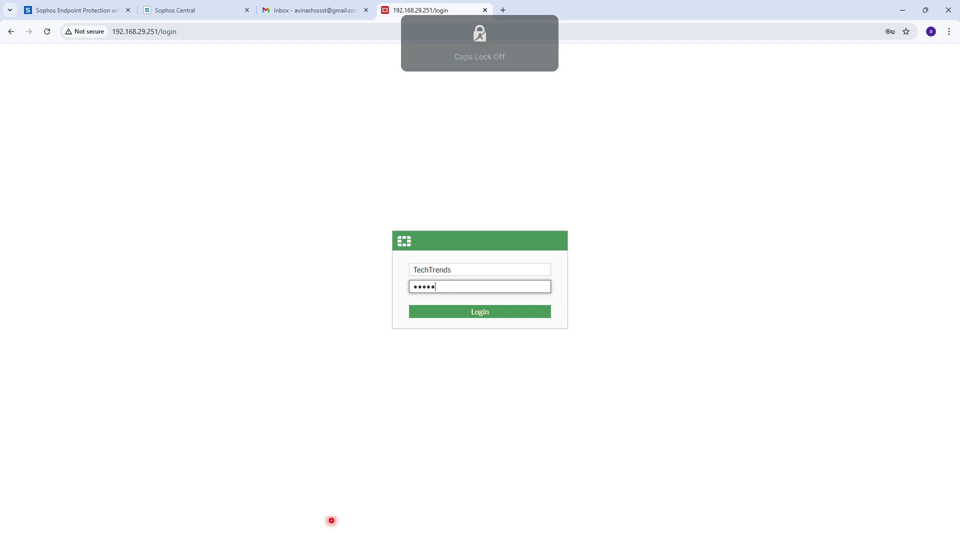
key("Caps_Lock")
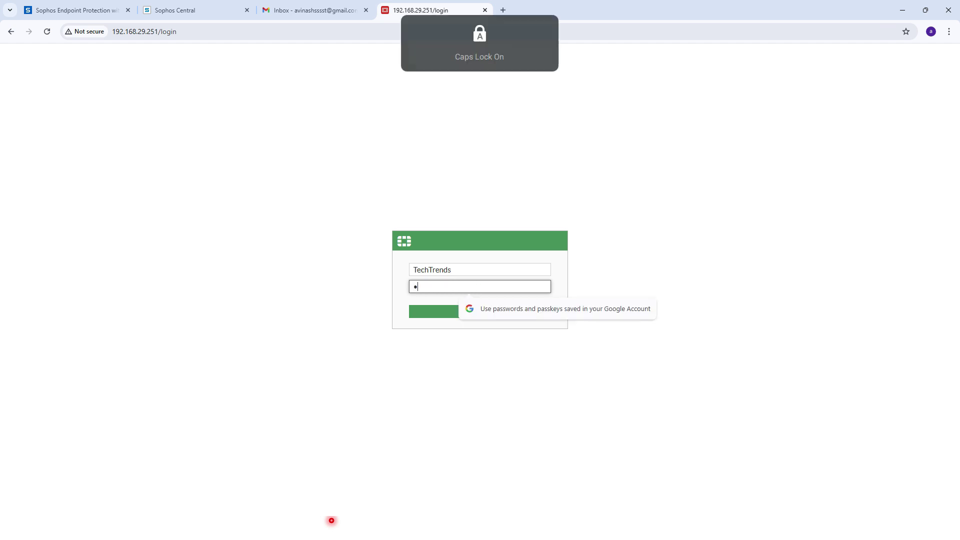
key("Caps_Lock")
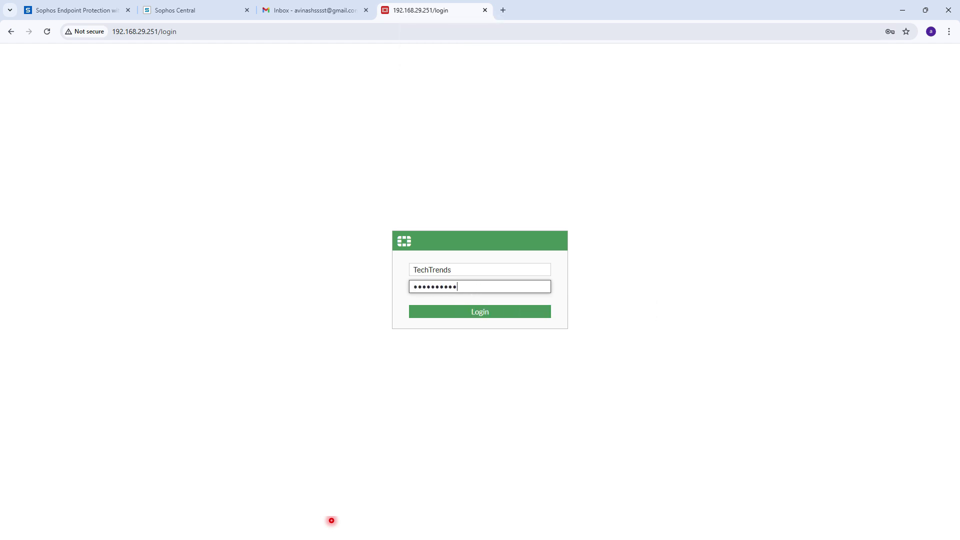
key("Return")
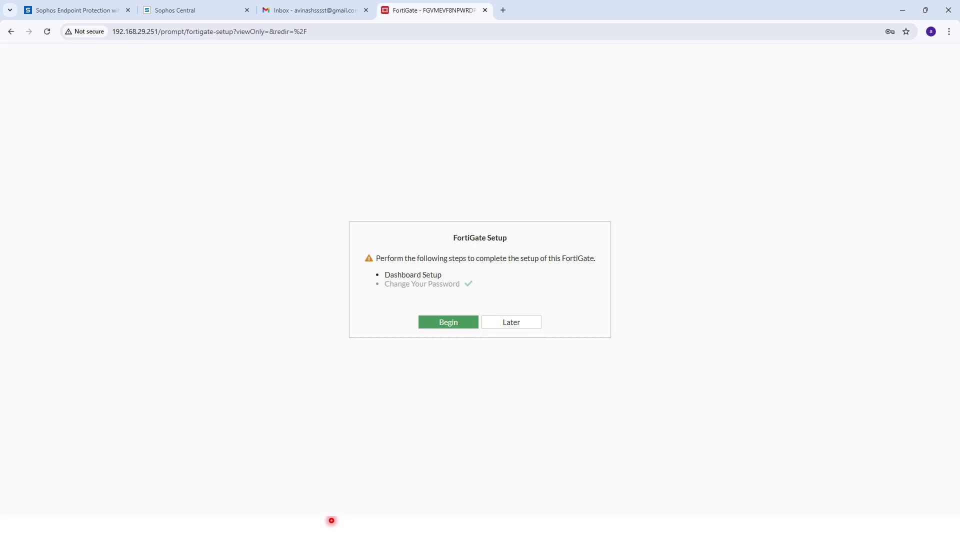
Postpone setup, dismiss the FortiOS 7.4 overview, and view Network > Interfaces.
left_click(511, 322)
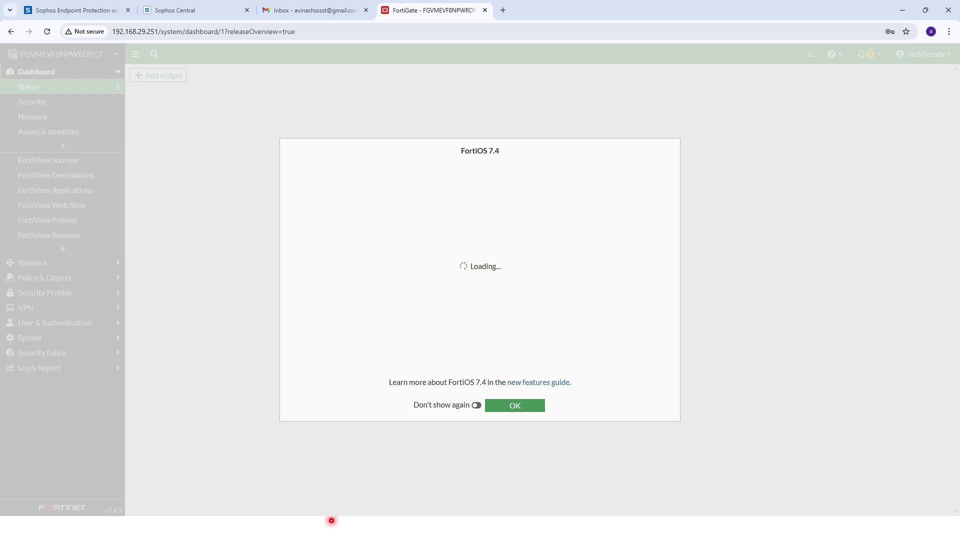
key("Return")
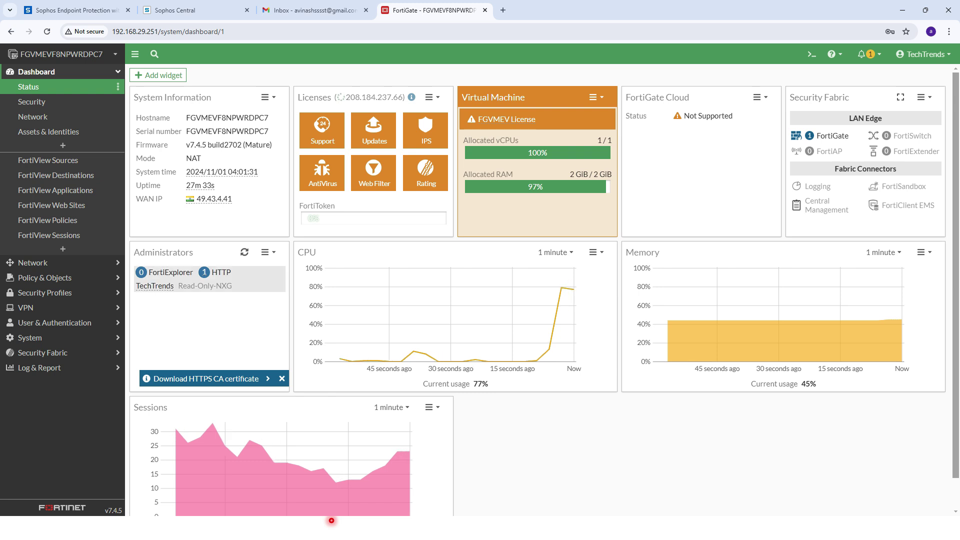
left_click(33, 262)
left_click(34, 101)
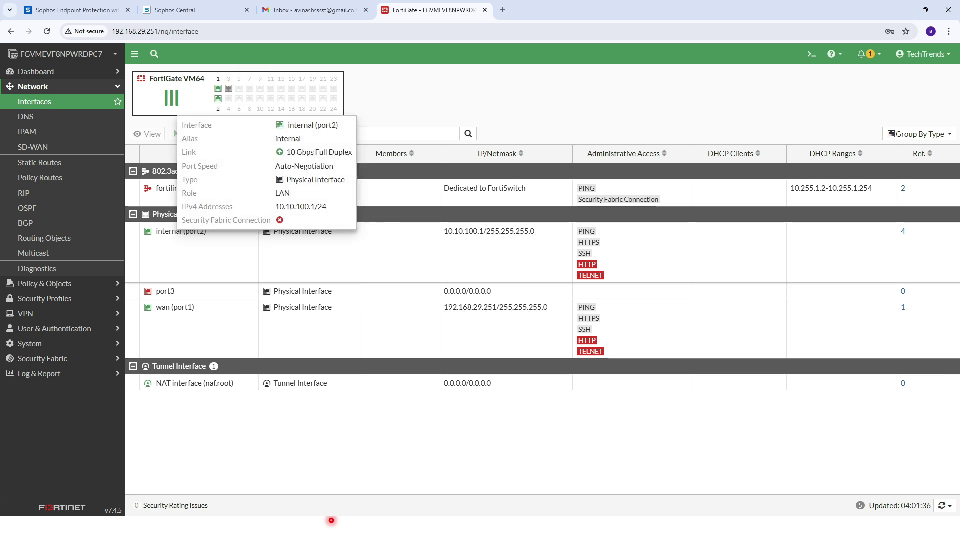
right_click(199, 236)
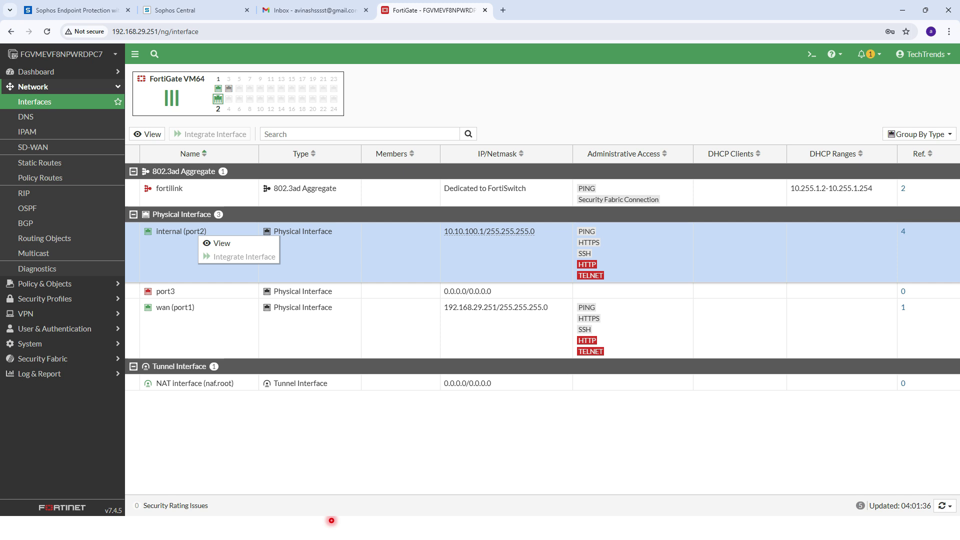
left_click(208, 312)
right_click(215, 294)
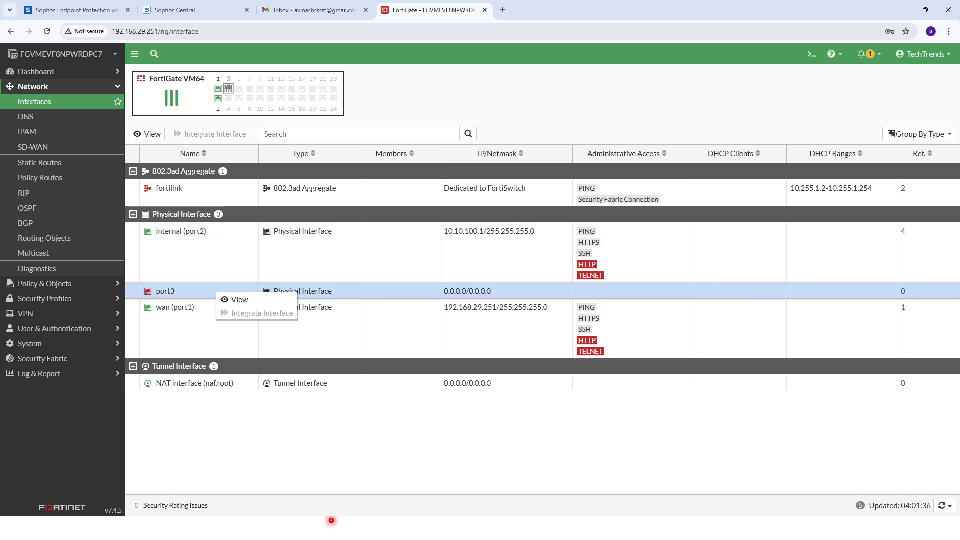
left_click(236, 299)
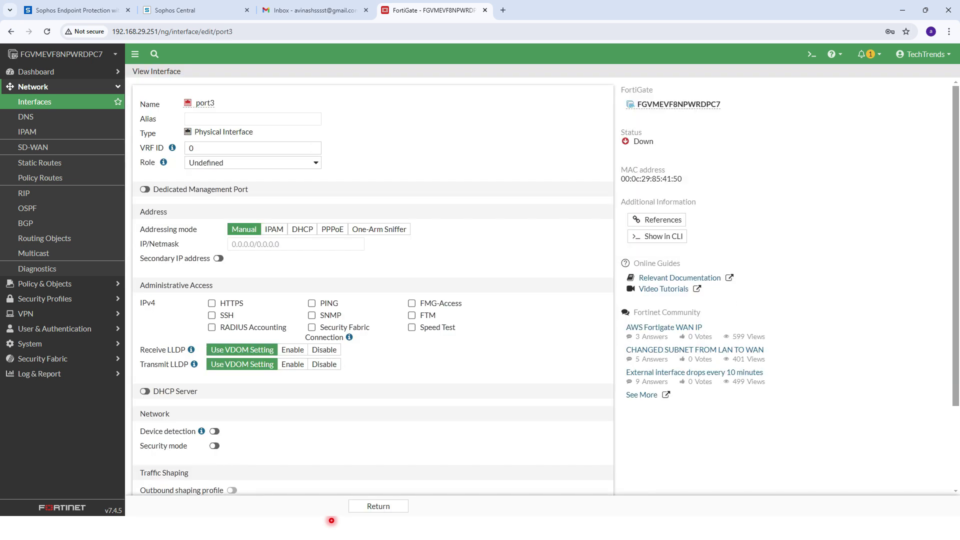
left_click(315, 163)
left_click(210, 175)
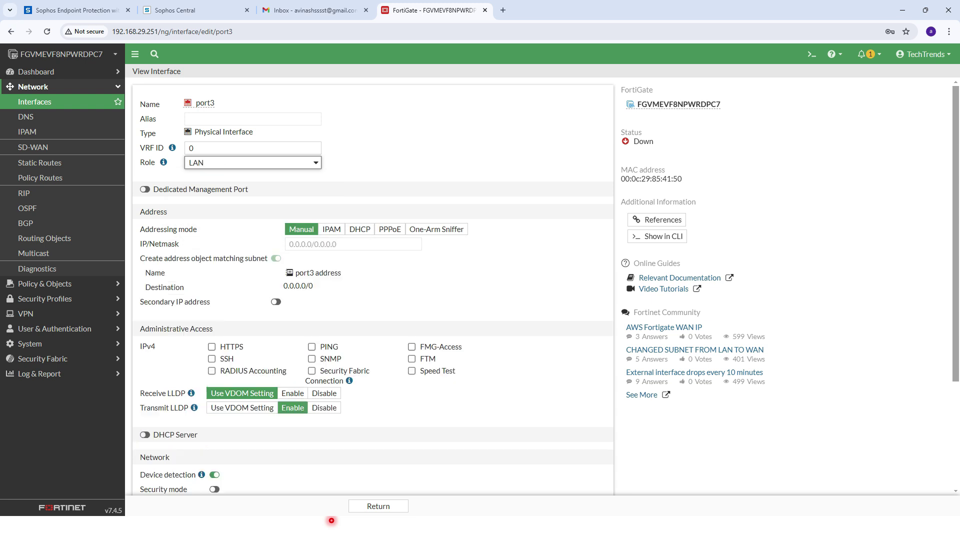
scroll(373, 285, "down", 3)
scroll(372, 285, "up", 3)
scroll(372, 285, "down", 2)
scroll(332, 520, "down", 1)
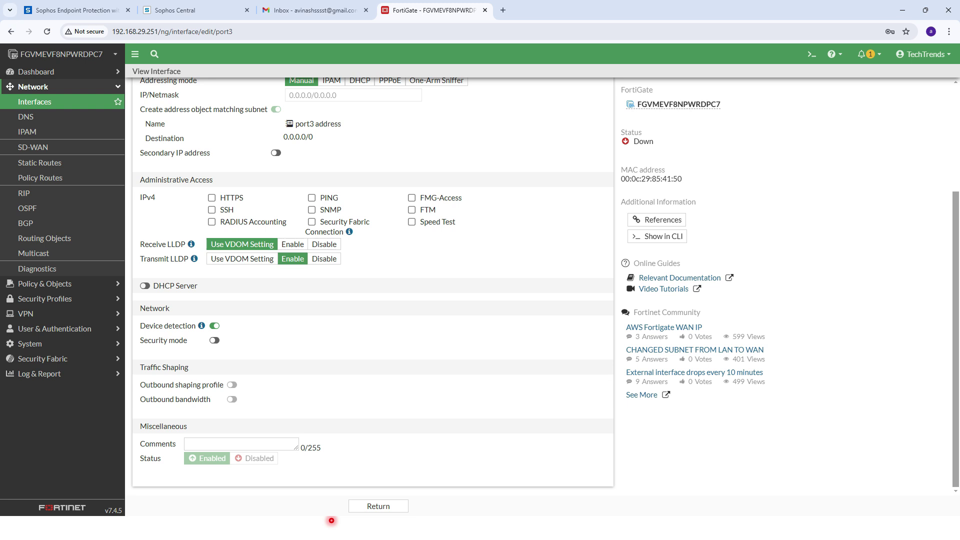
left_click(378, 506)
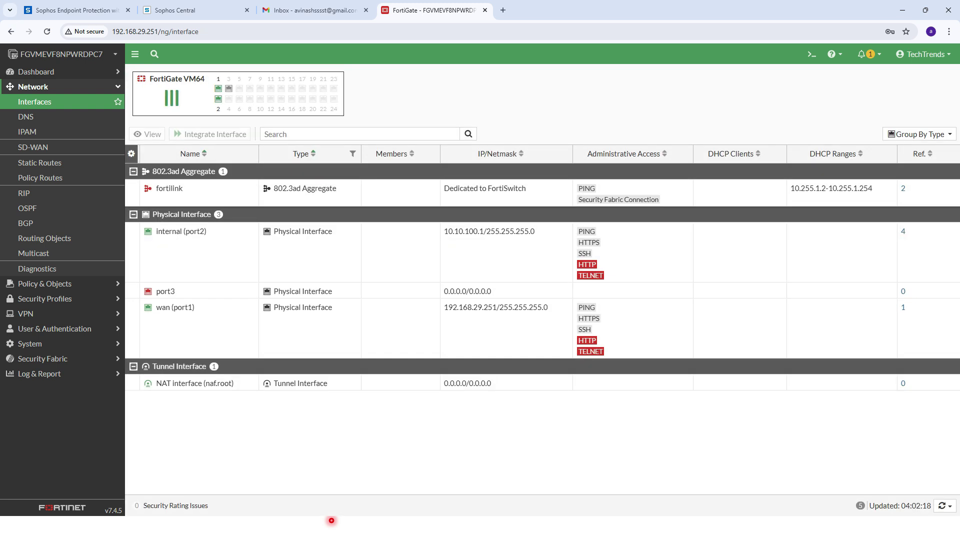
left_click(36, 71)
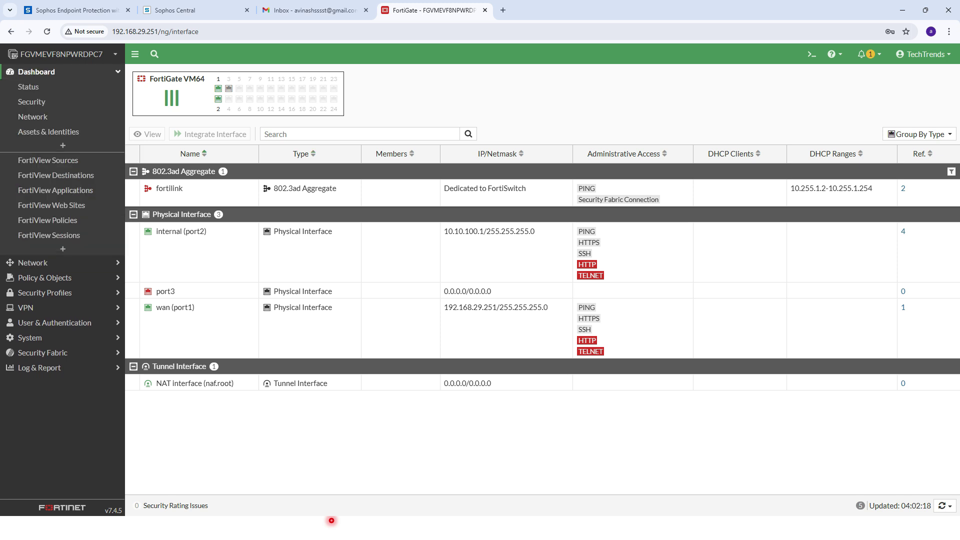